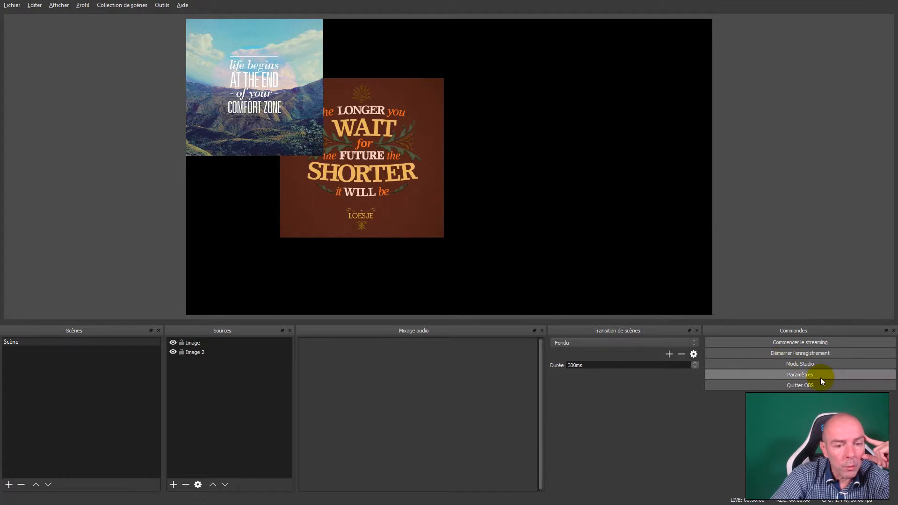
pyautogui.click(818, 375)
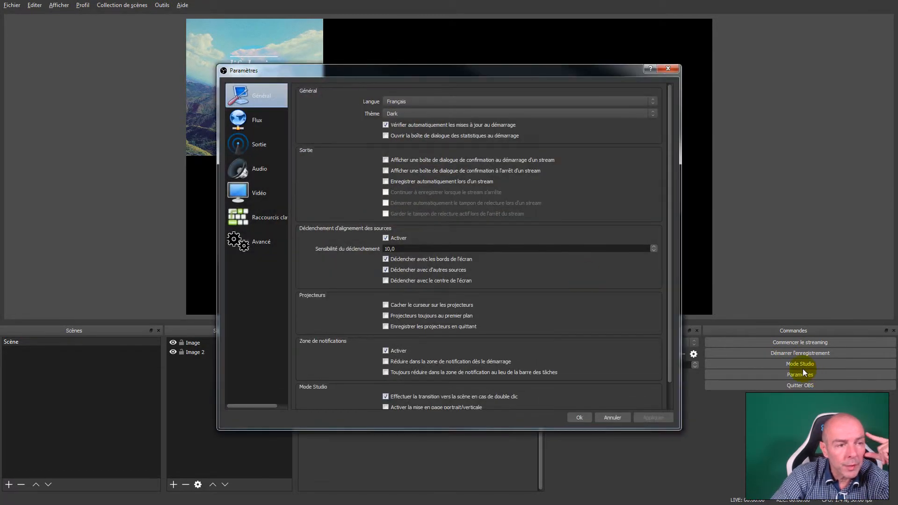
pyautogui.click(668, 68)
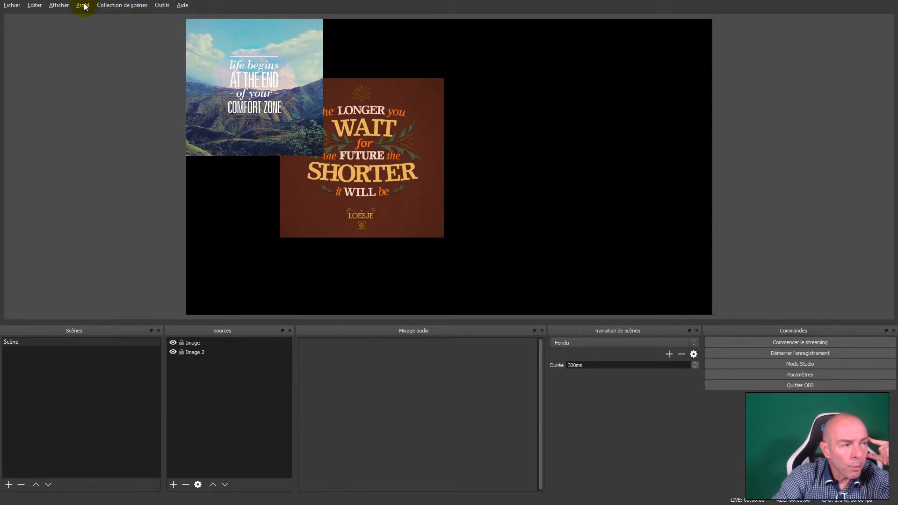
pyautogui.click(84, 6)
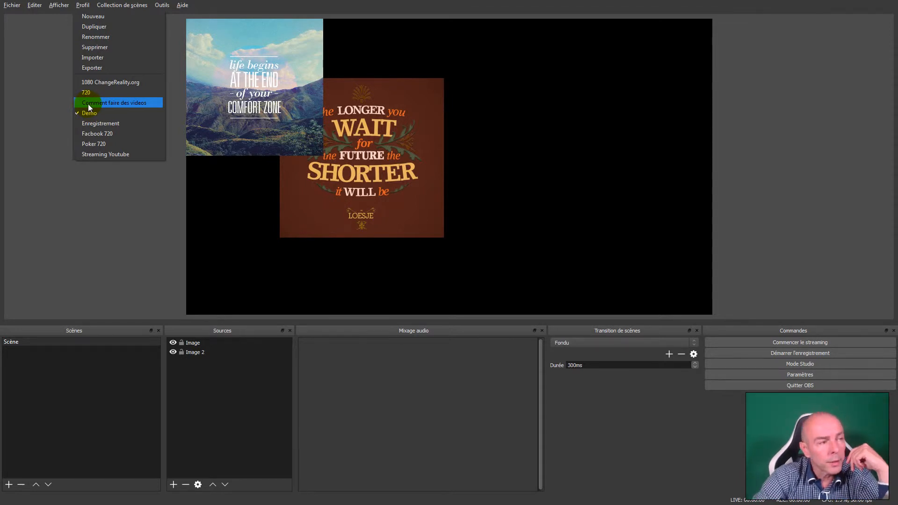
pyautogui.click(84, 5)
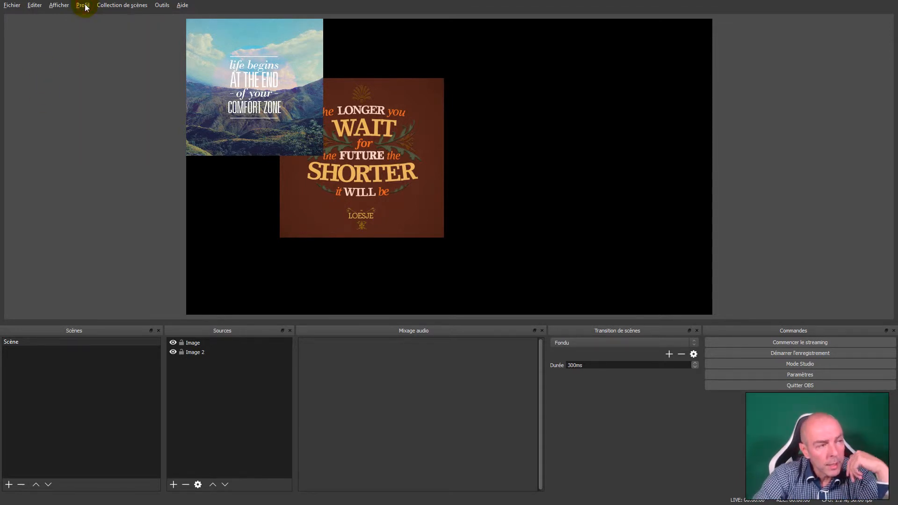
pyautogui.click(85, 7)
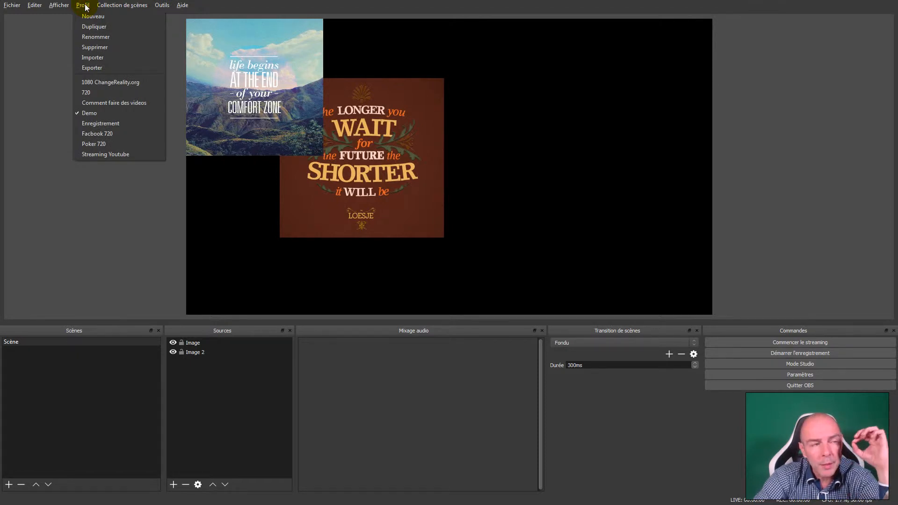
pyautogui.click(85, 7)
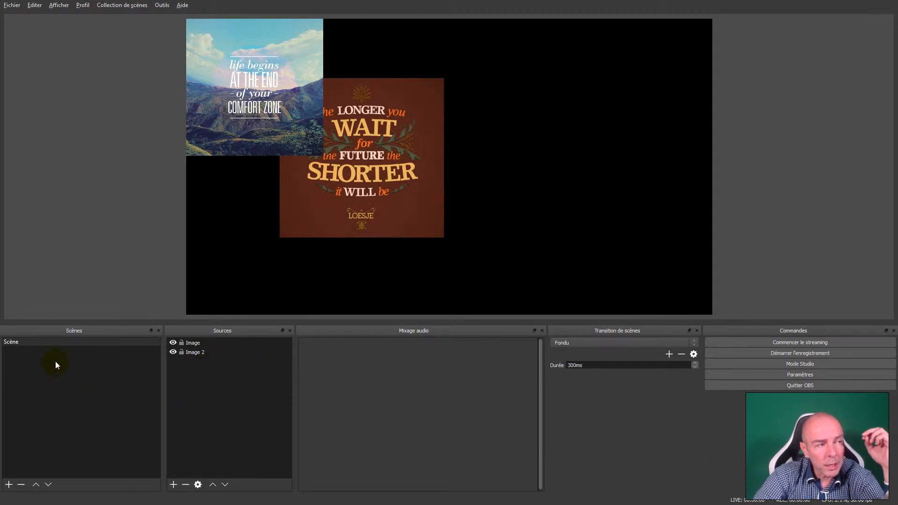
# - Load the 1080 ChangeReality.org profile and the 1080 scene collection, and show its Auto Promotion scene
pyautogui.click(84, 6)
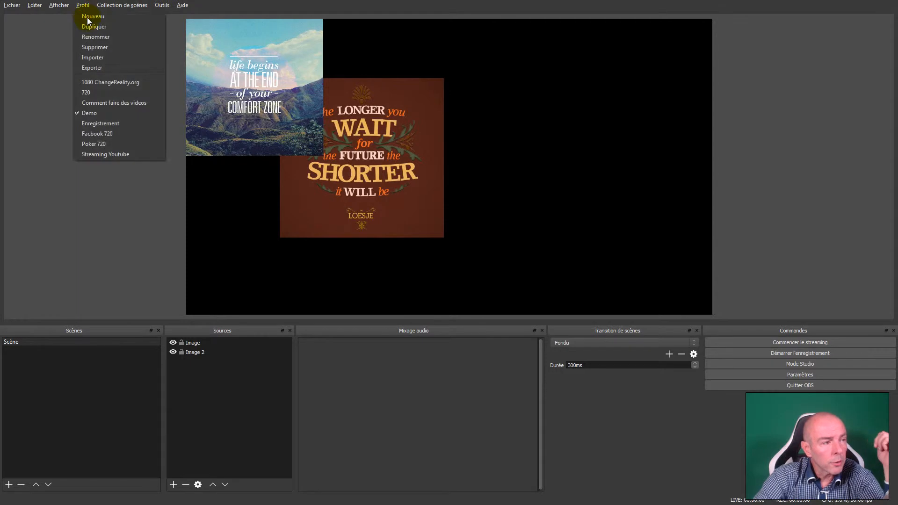
pyautogui.click(101, 85)
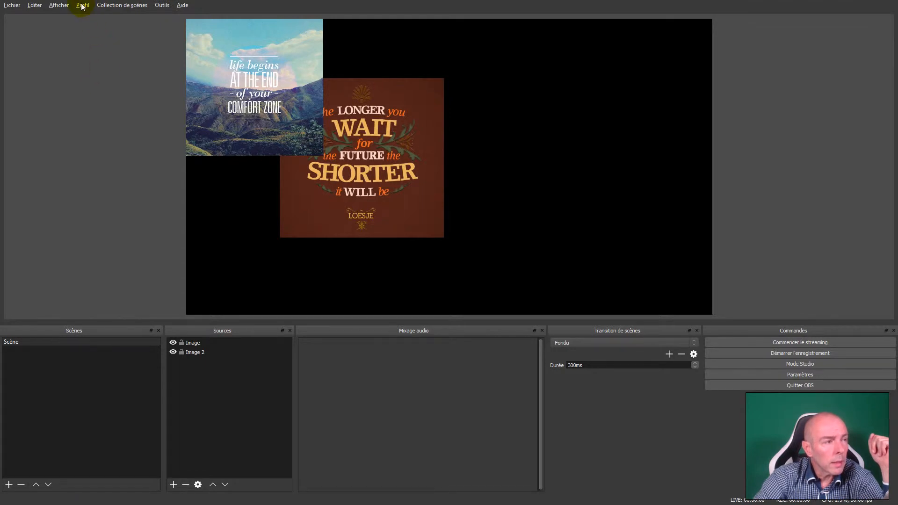
pyautogui.click(121, 5)
pyautogui.click(118, 83)
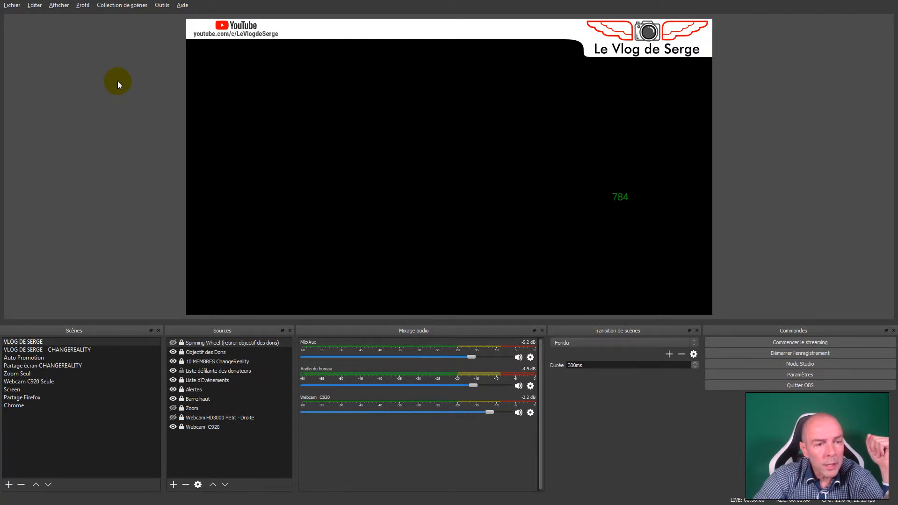
pyautogui.click(29, 349)
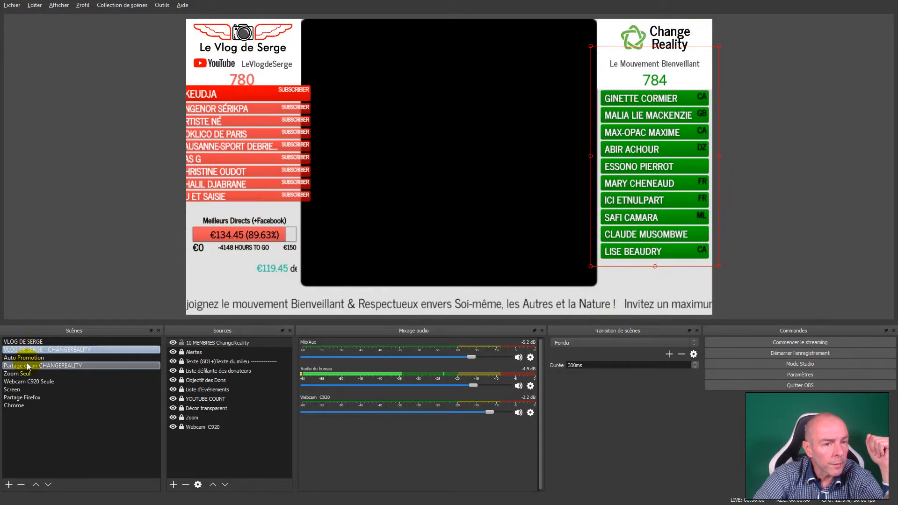
pyautogui.click(27, 360)
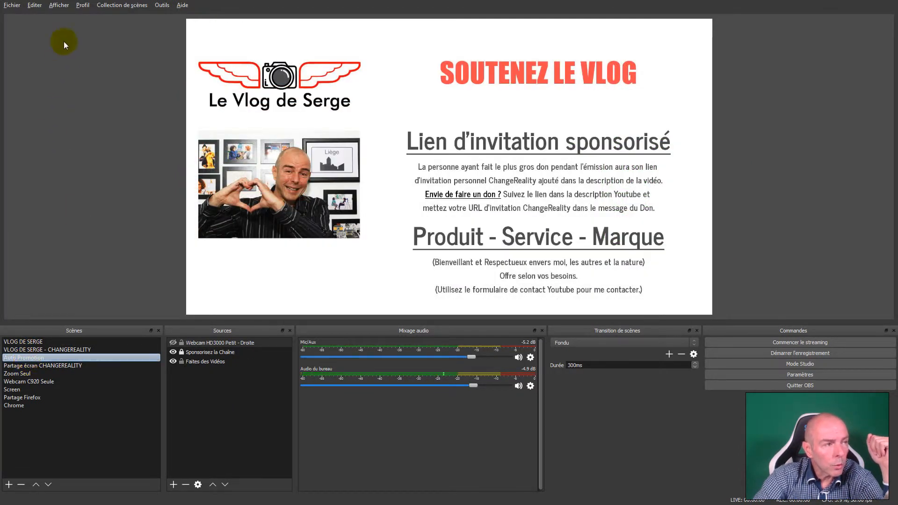
# - Alternate between the 720 and 1080 ChangeReality.org profiles to compare the Auto Promotion scene, ending on 720
pyautogui.click(83, 5)
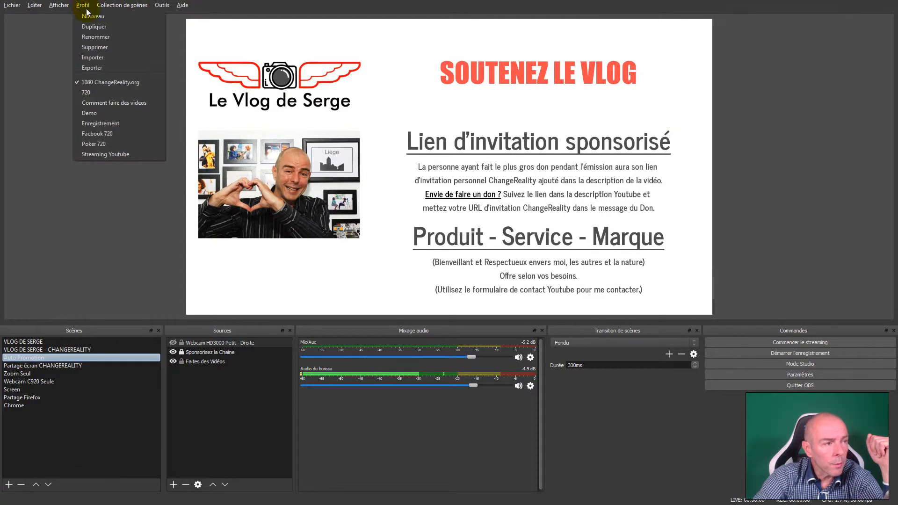
pyautogui.click(103, 93)
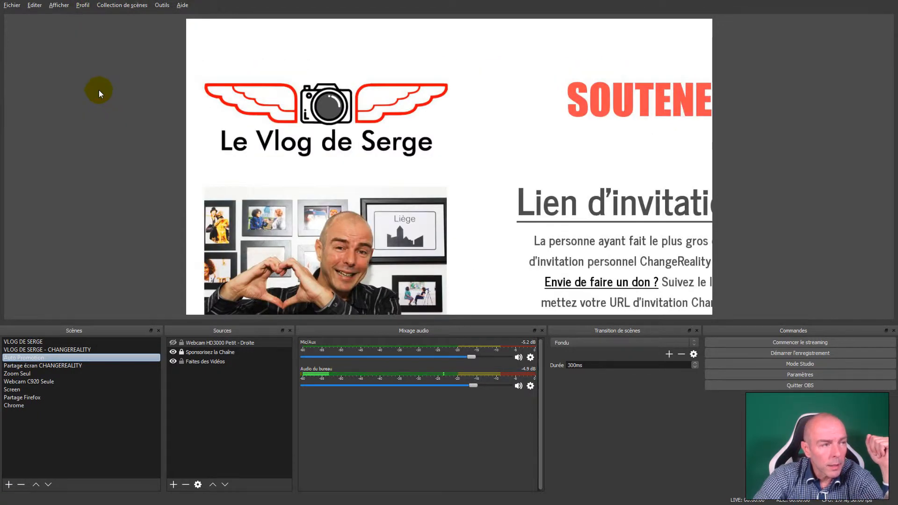
pyautogui.click(82, 7)
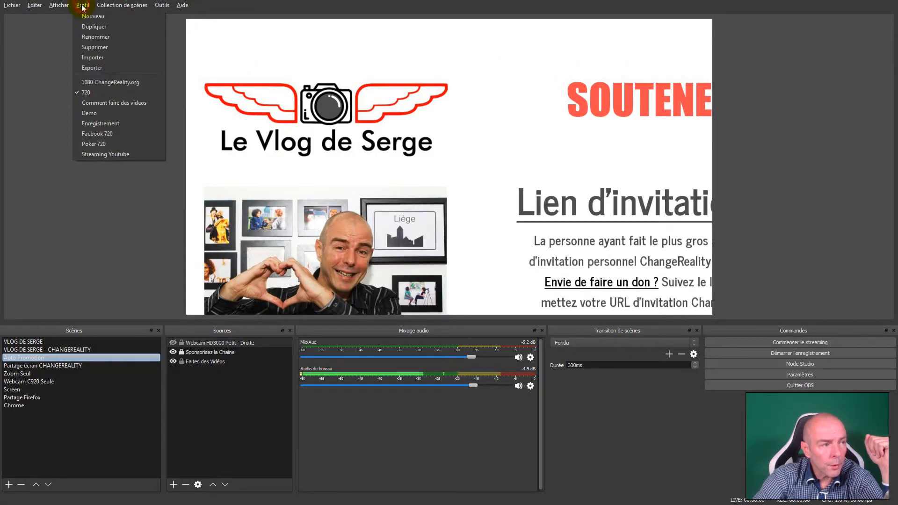
pyautogui.click(97, 82)
pyautogui.click(81, 7)
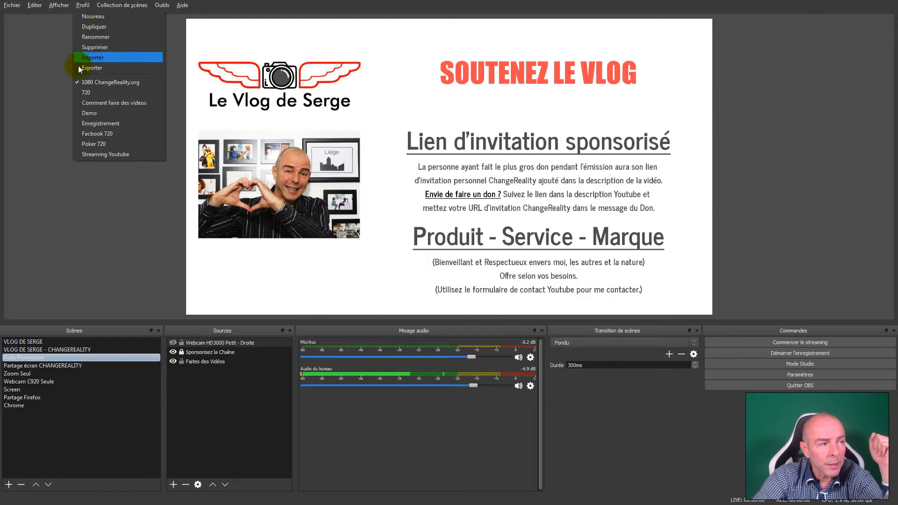
pyautogui.click(78, 93)
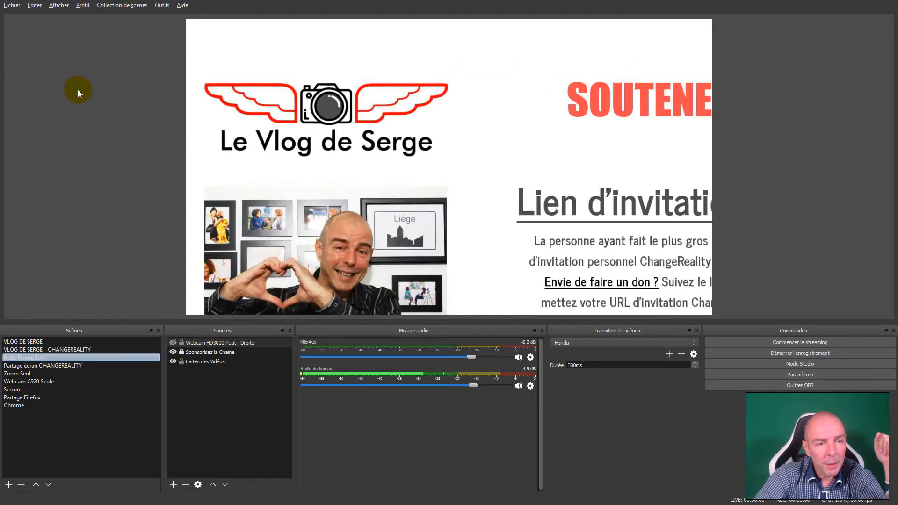
# - Move the unlocked Faites des Vidéos source toward the canvas centre, return it to the upper-left corner, and deselect it
pyautogui.click(519, 225)
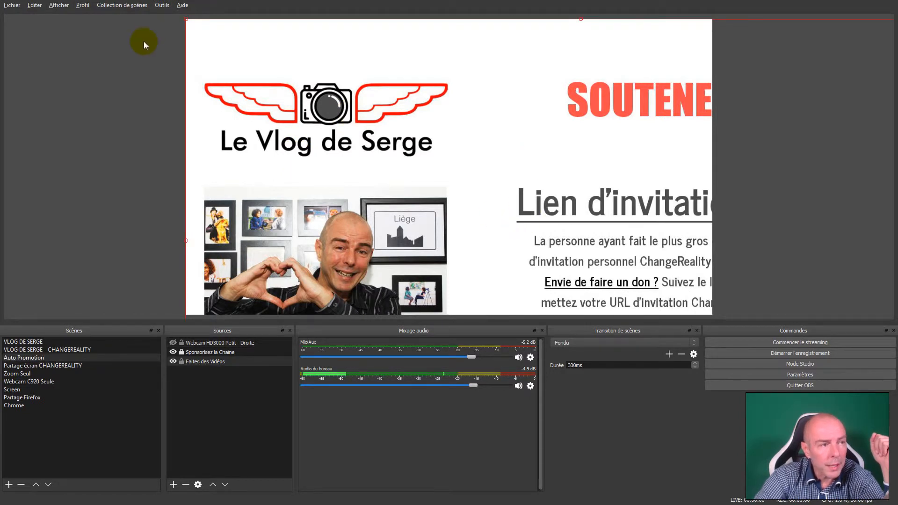
pyautogui.moveTo(189, 20); pyautogui.dragTo(489, 256)
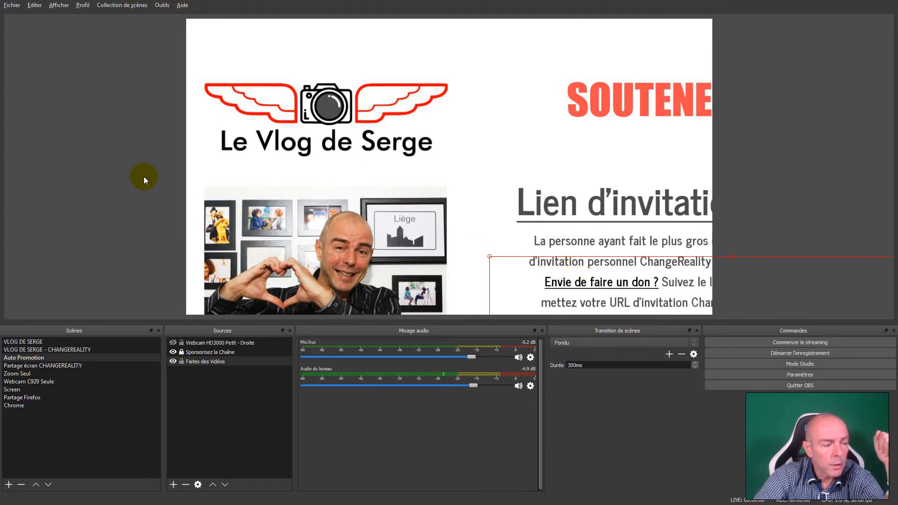
pyautogui.moveTo(489, 257); pyautogui.dragTo(186, 23)
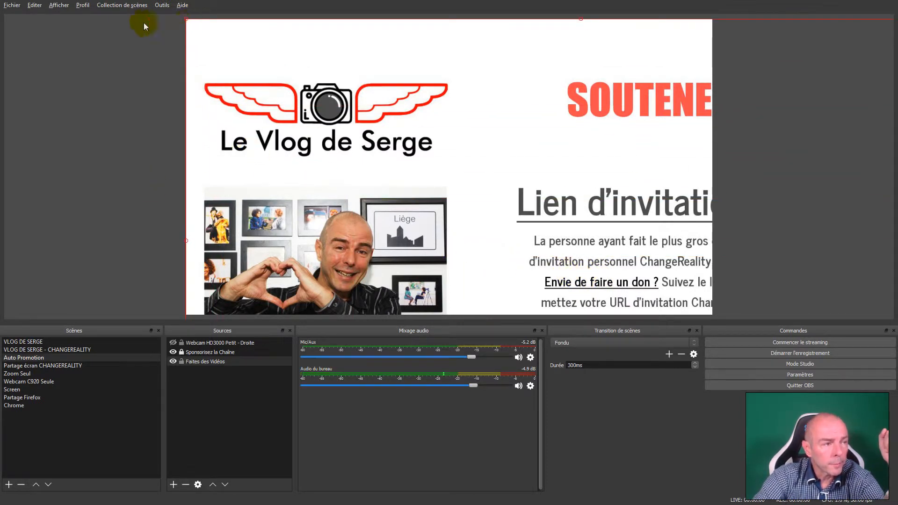
pyautogui.click(58, 37)
# - Switch back to the Demo profile and the Test scene collection
pyautogui.click(83, 5)
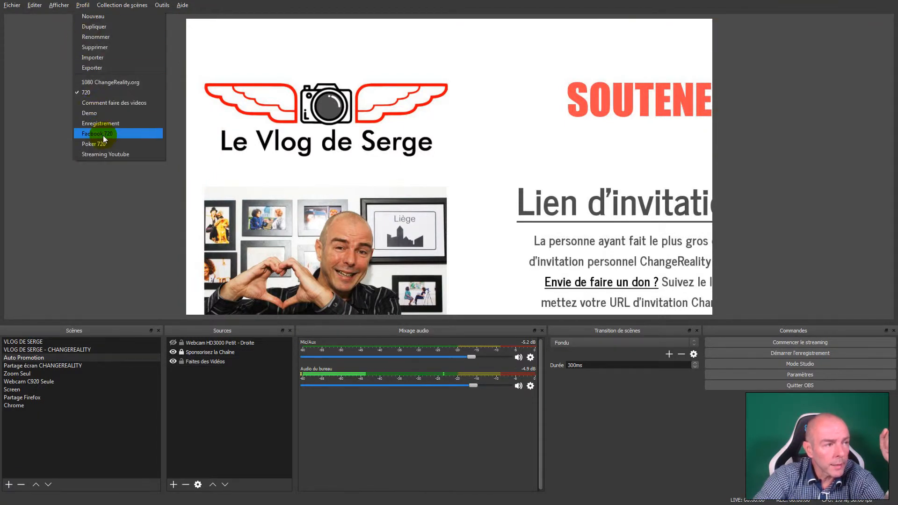
pyautogui.click(102, 114)
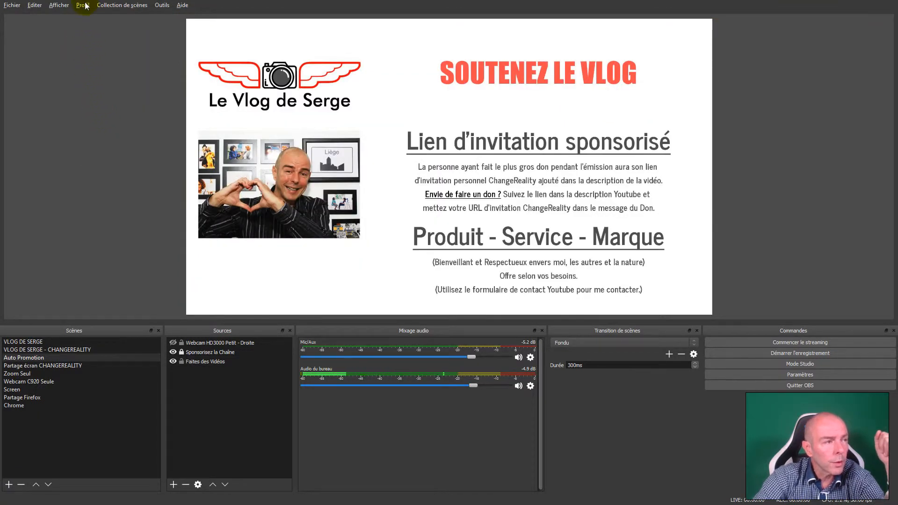
pyautogui.click(115, 6)
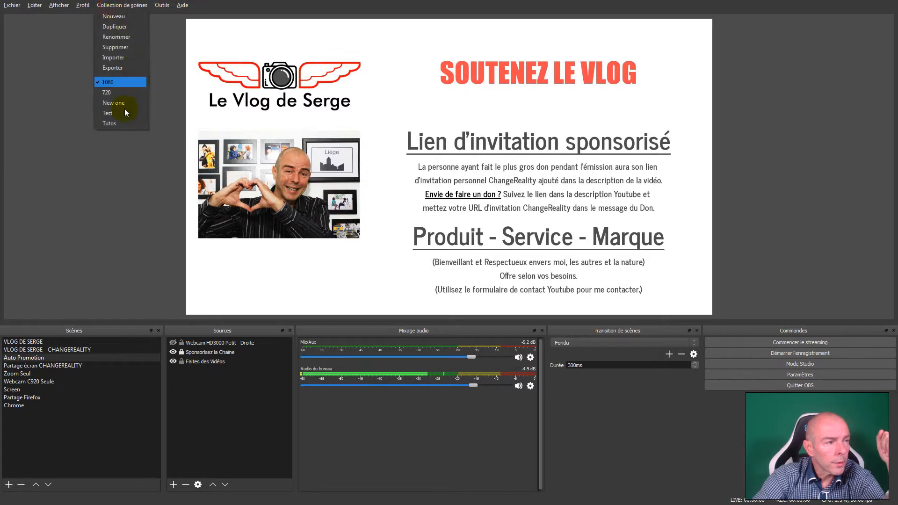
pyautogui.click(116, 114)
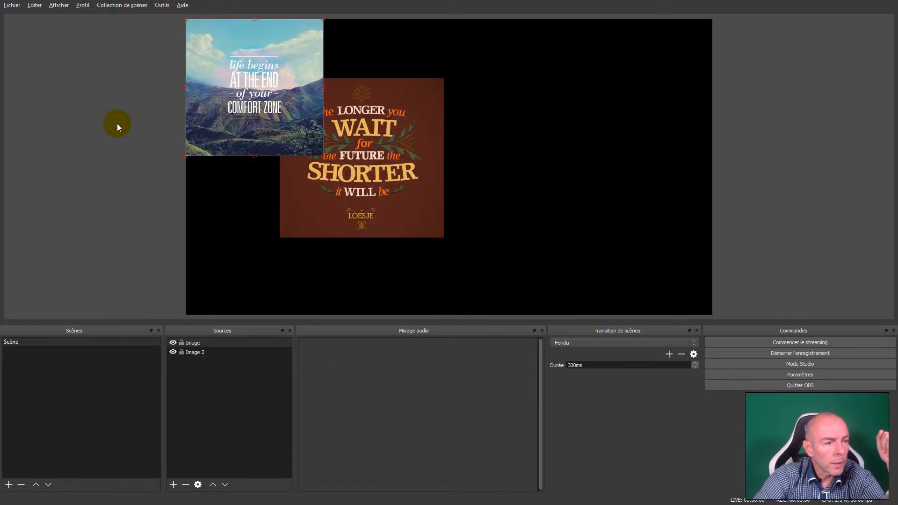
# - Create a new profile named Demo 2
pyautogui.click(83, 5)
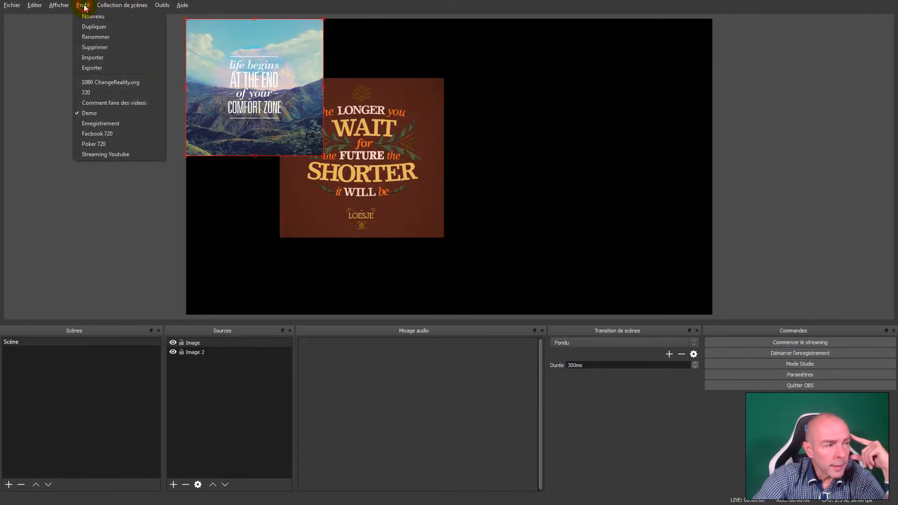
pyautogui.click(113, 16)
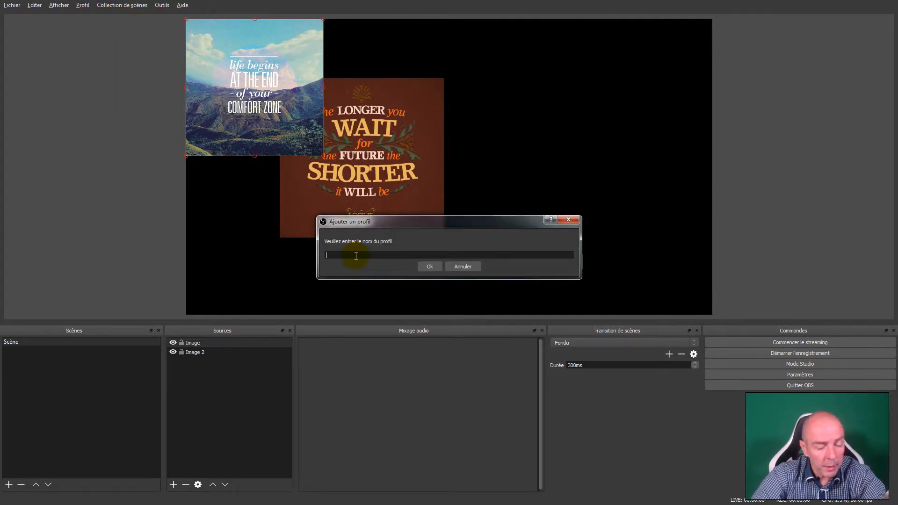
pyautogui.write('Demo 2')
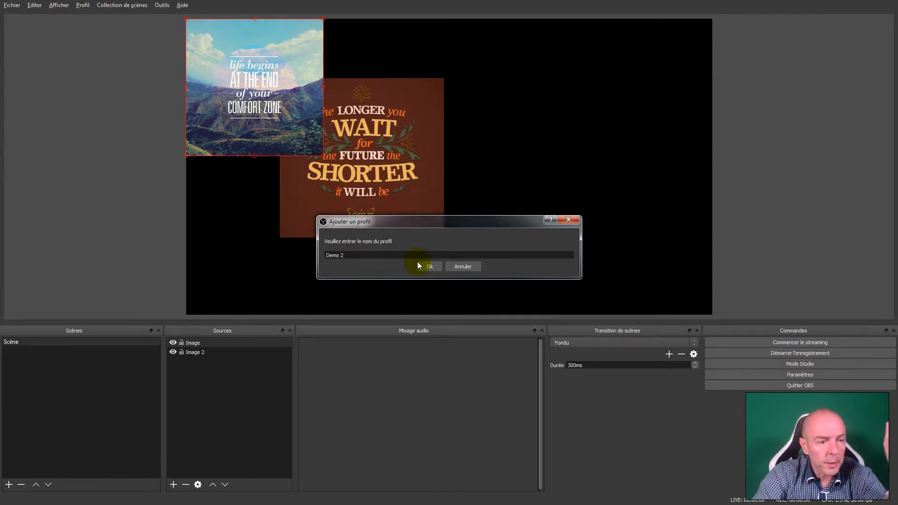
pyautogui.click(433, 264)
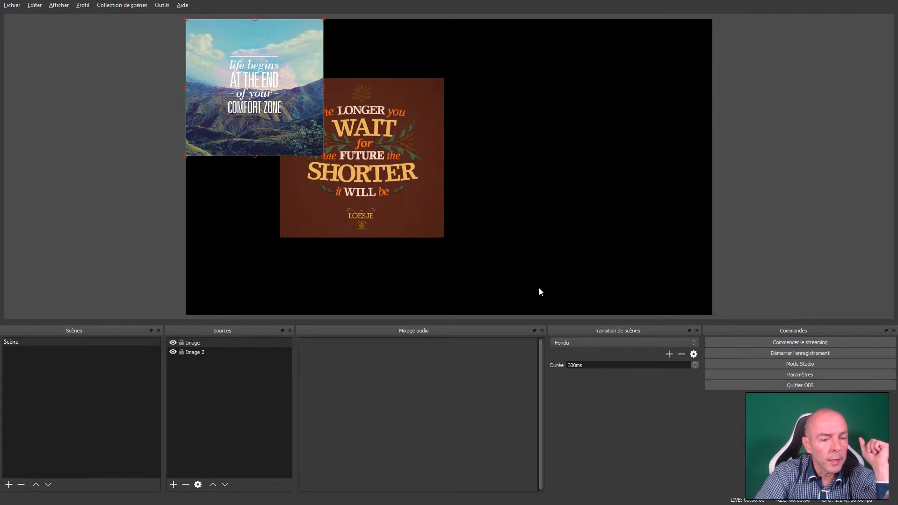
# - In the settings for the stream (Flux), choose YouTube / YouTube Gaming as the streaming service
pyautogui.click(799, 378)
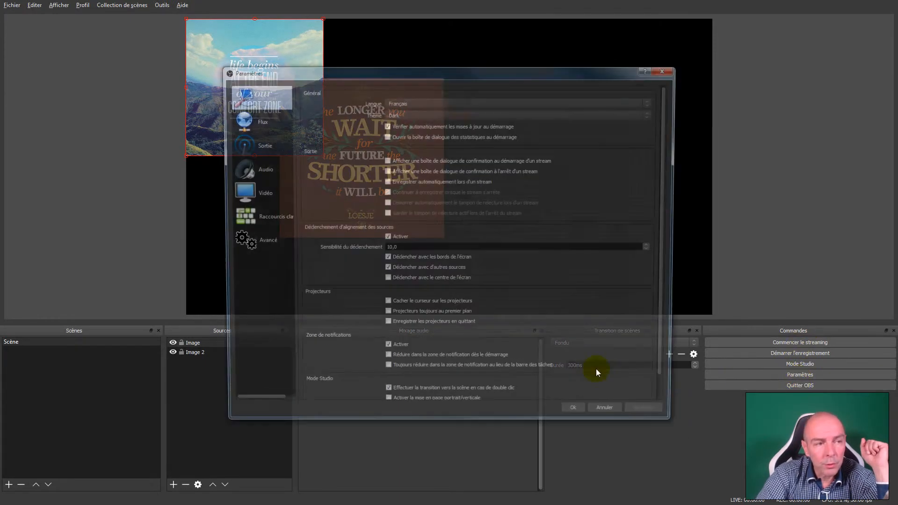
pyautogui.click(242, 122)
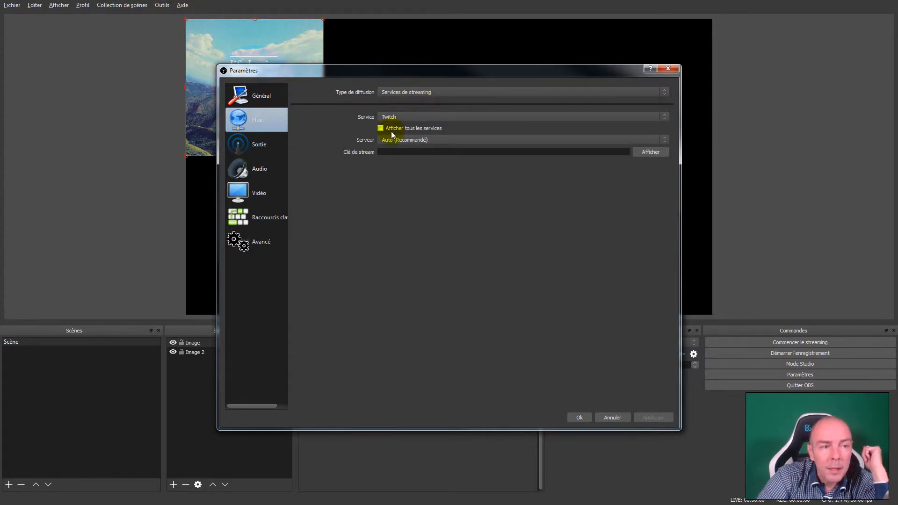
pyautogui.click(388, 118)
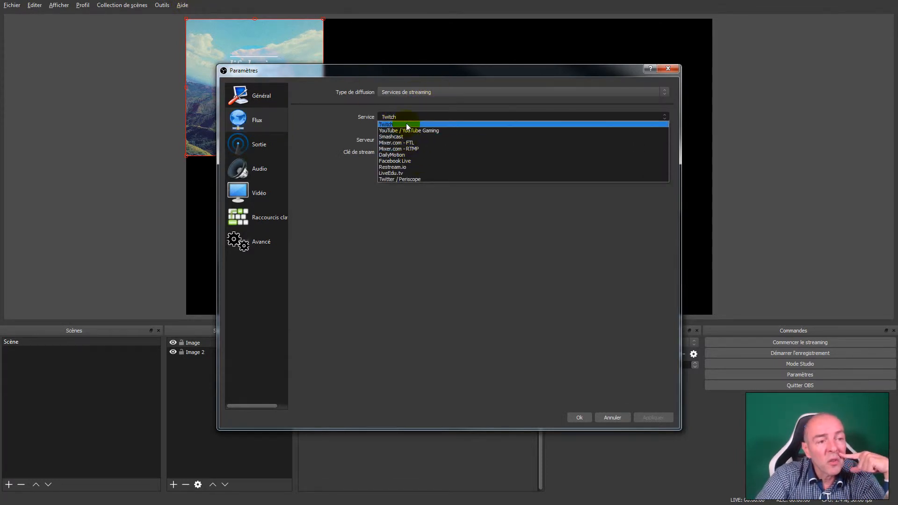
pyautogui.click(403, 130)
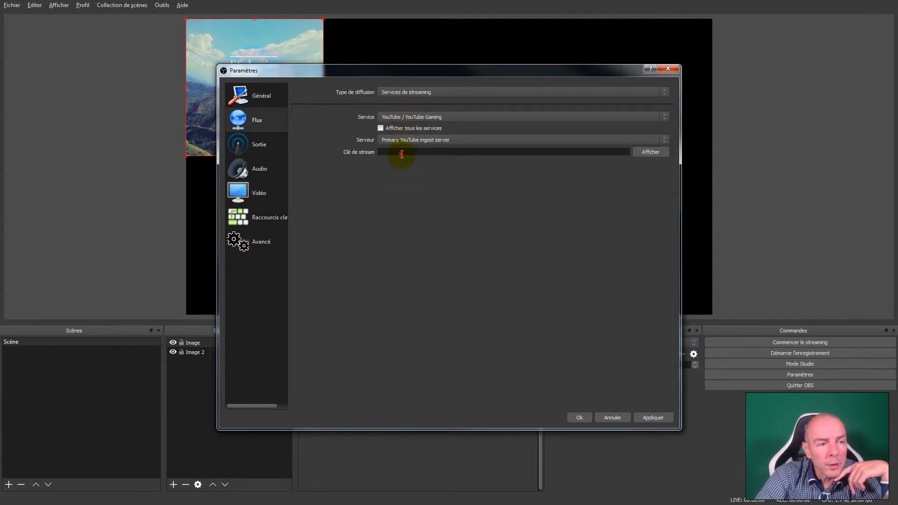
pyautogui.click(449, 151)
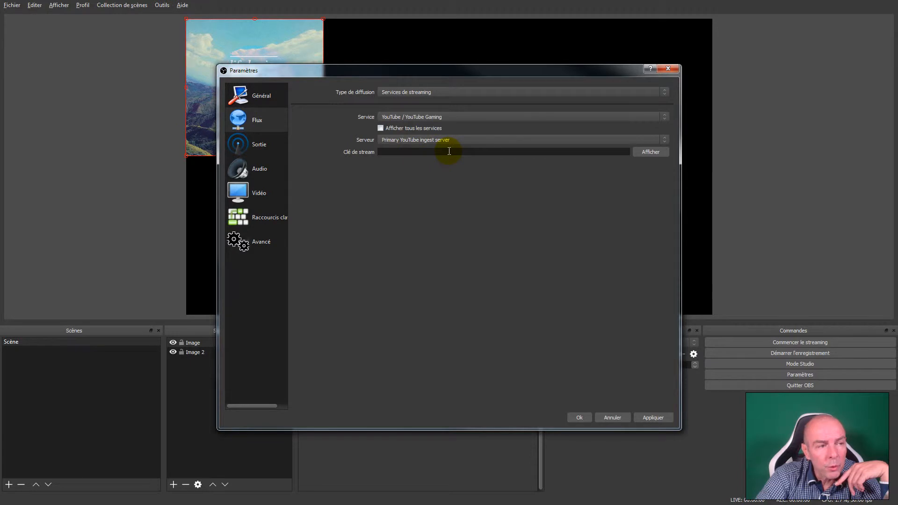
# - Switch the output mode to Avancé to view its streaming options, and set it back to Simple
pyautogui.click(282, 137)
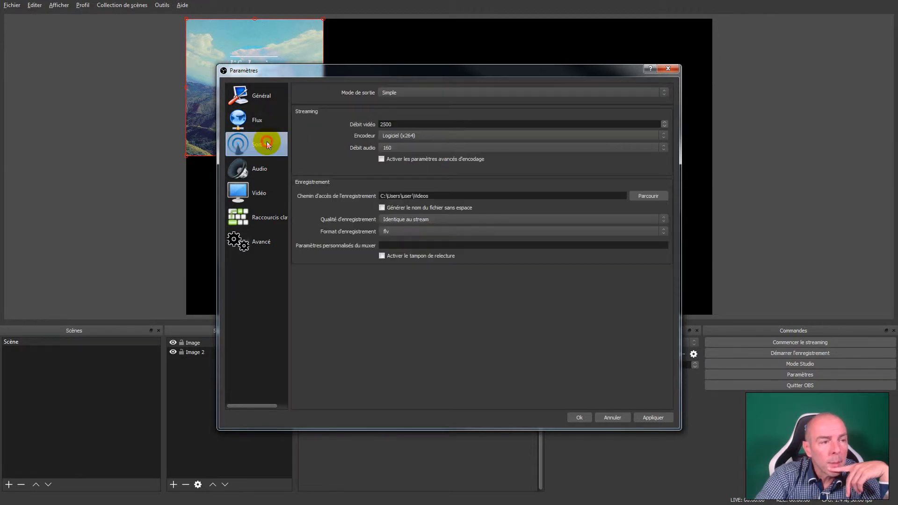
pyautogui.click(408, 92)
pyautogui.click(409, 106)
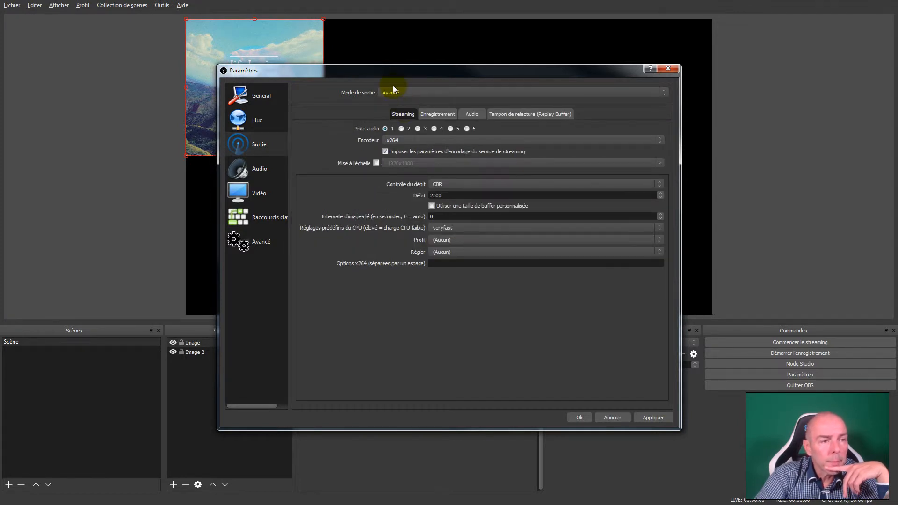
pyautogui.click(392, 89)
pyautogui.click(394, 104)
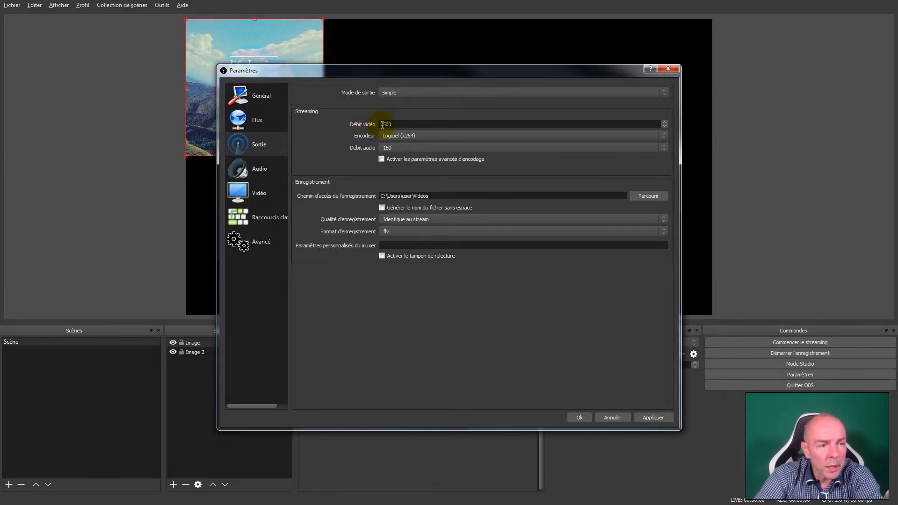
# - Examine the streaming video bitrate and the available encoders in the Simple output settings
pyautogui.moveTo(387, 124); pyautogui.dragTo(377, 125)
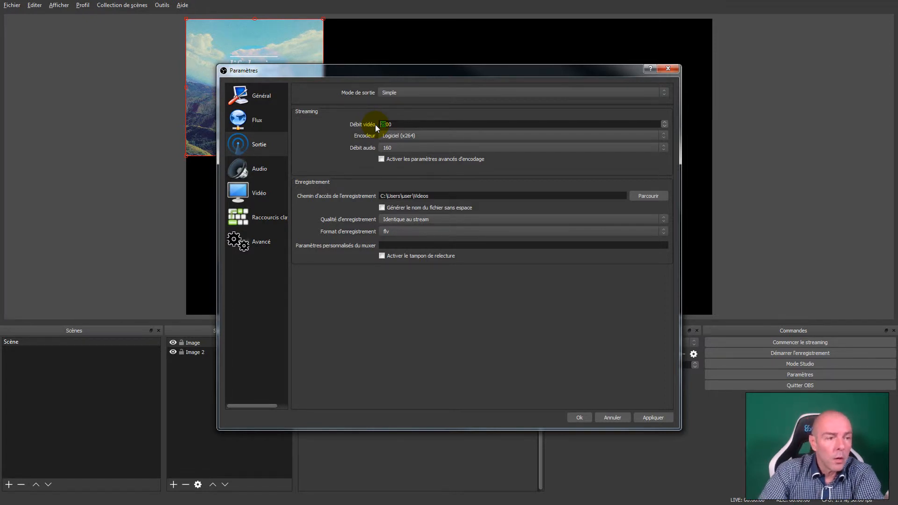
pyautogui.click(404, 135)
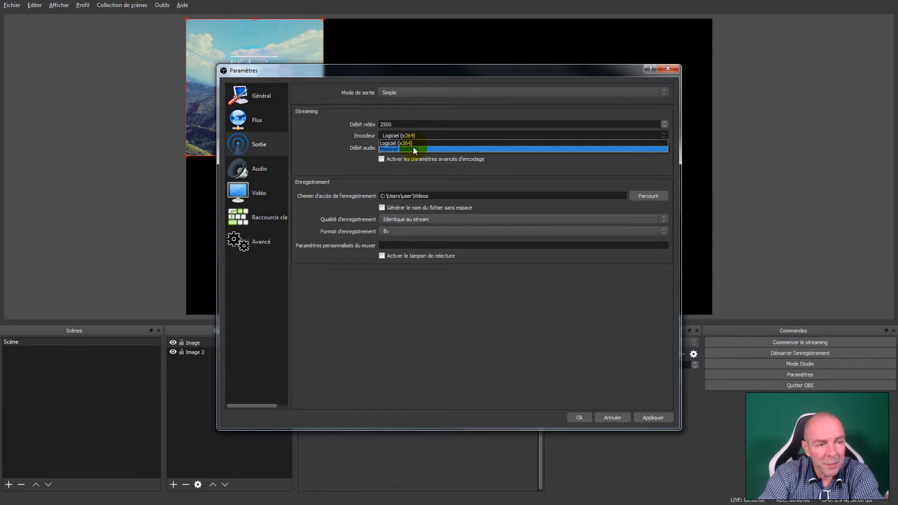
pyautogui.click(333, 138)
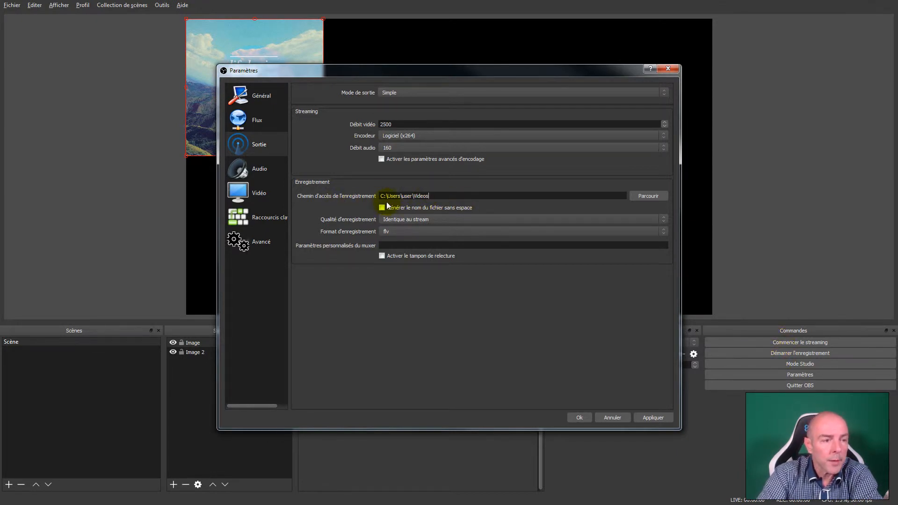
# - Set the recording format to mkv, review the other formats, and apply and close the settings
pyautogui.click(397, 228)
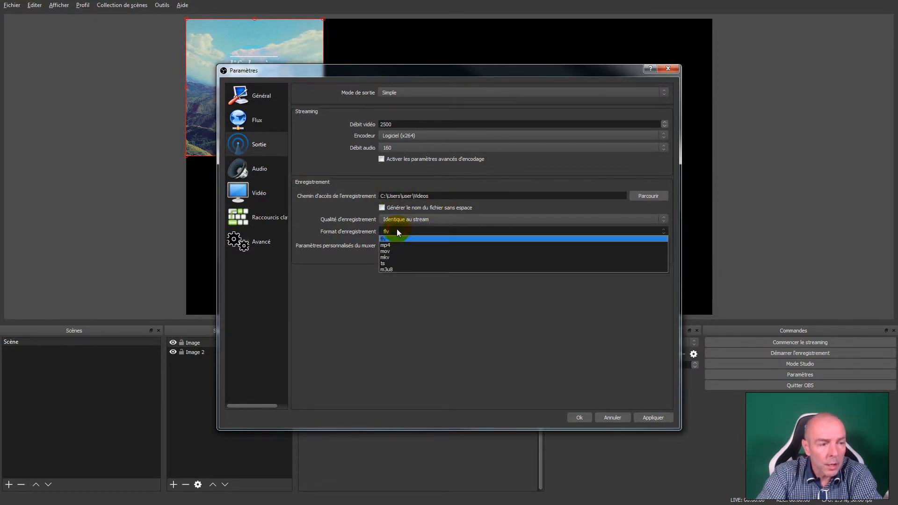
pyautogui.click(397, 257)
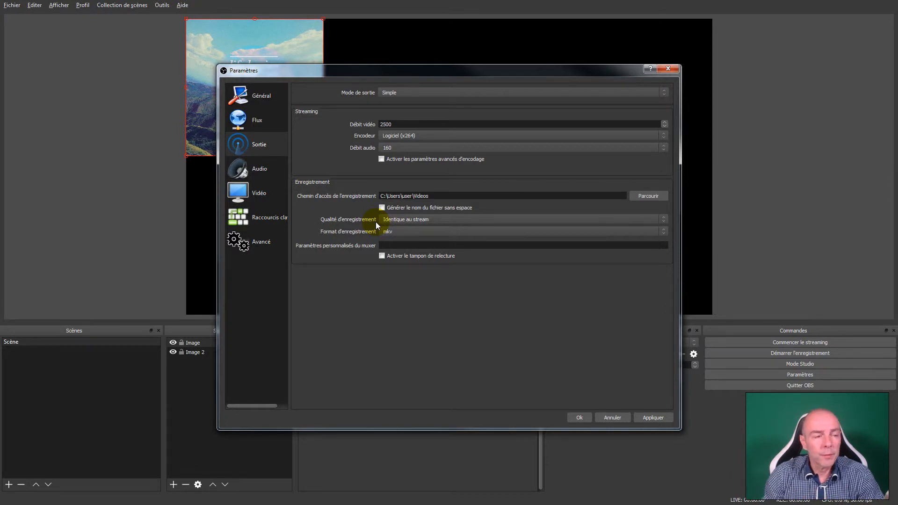
pyautogui.click(403, 232)
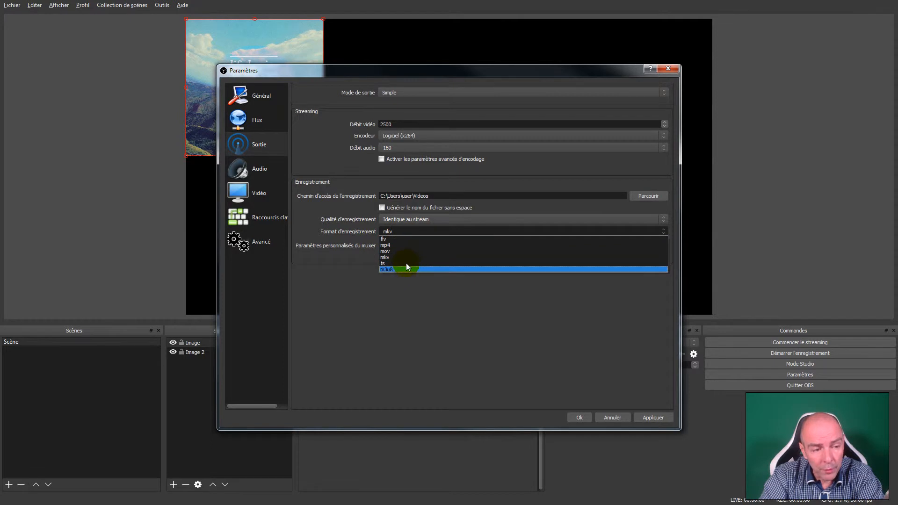
pyautogui.click(415, 231)
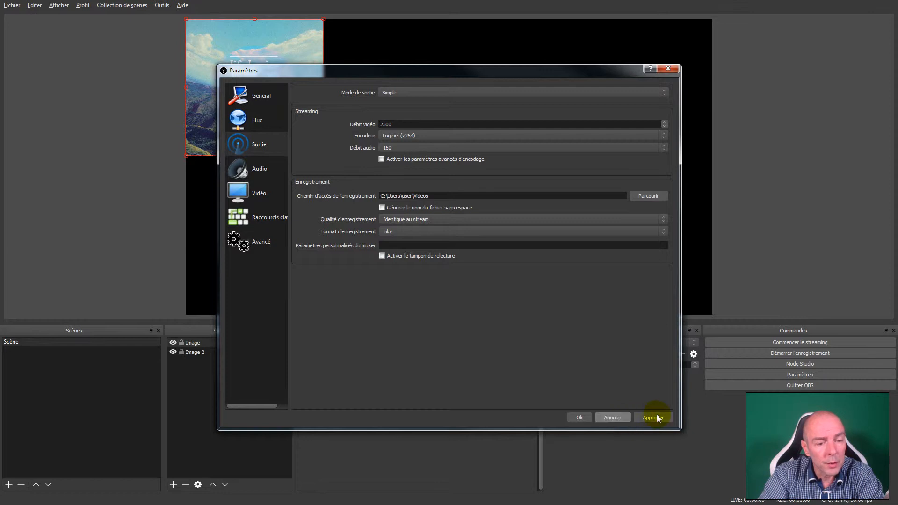
pyautogui.click(598, 417)
# - Open the recording conversion dialog (Convertir les enregistrements) to view its fields, and close it
pyautogui.click(12, 5)
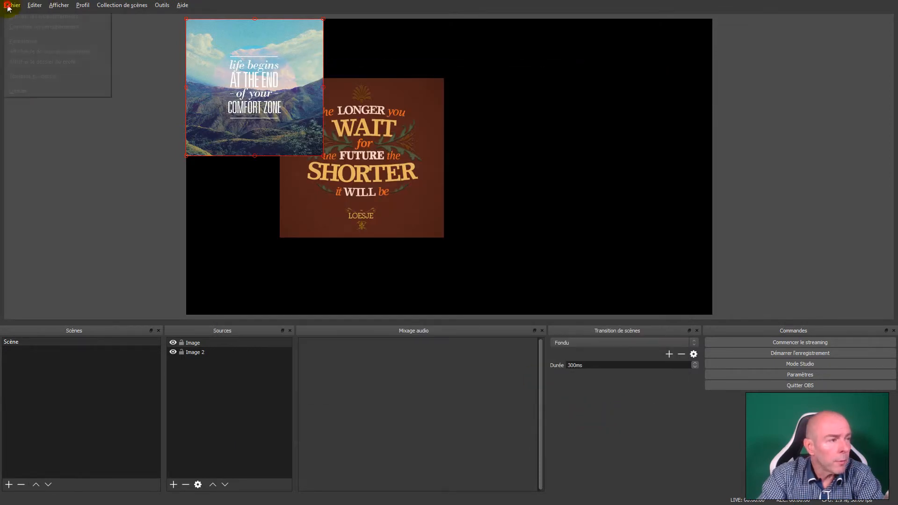
pyautogui.click(12, 27)
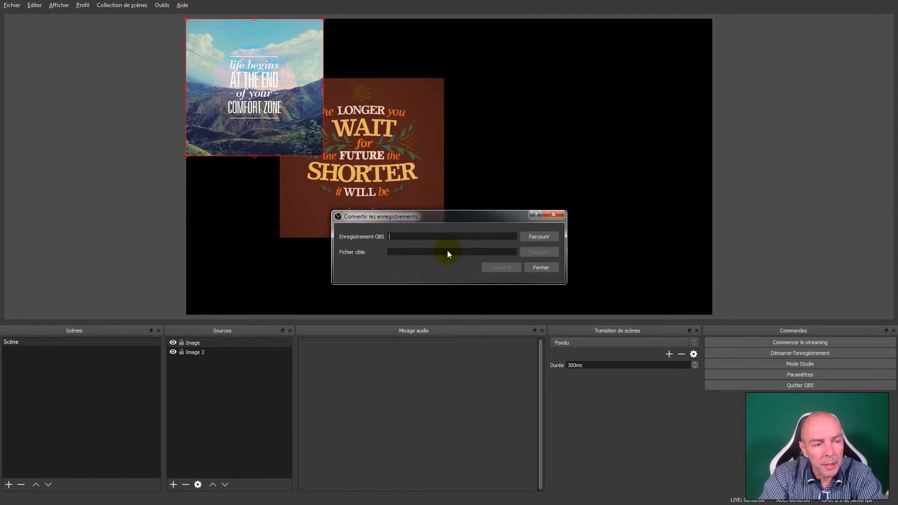
pyautogui.click(540, 267)
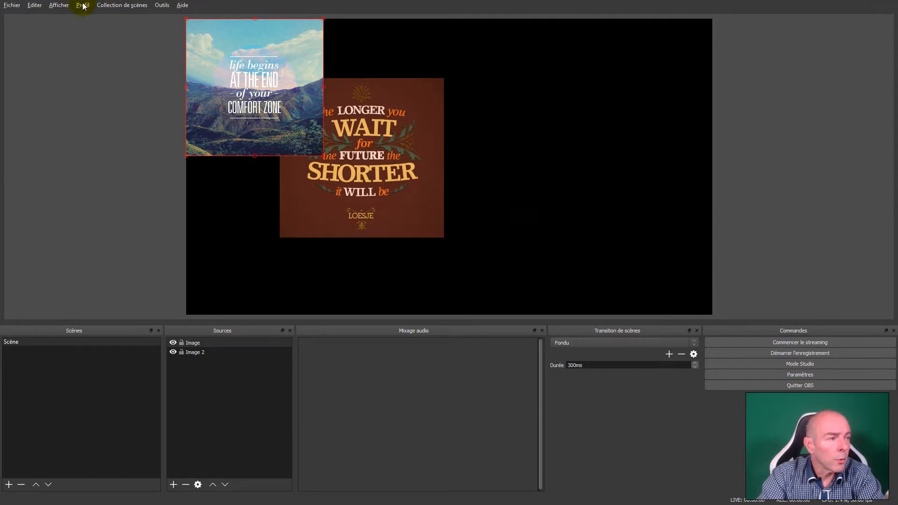
# - Reopen the settings and examine the output (Sortie) and audio options
pyautogui.click(771, 376)
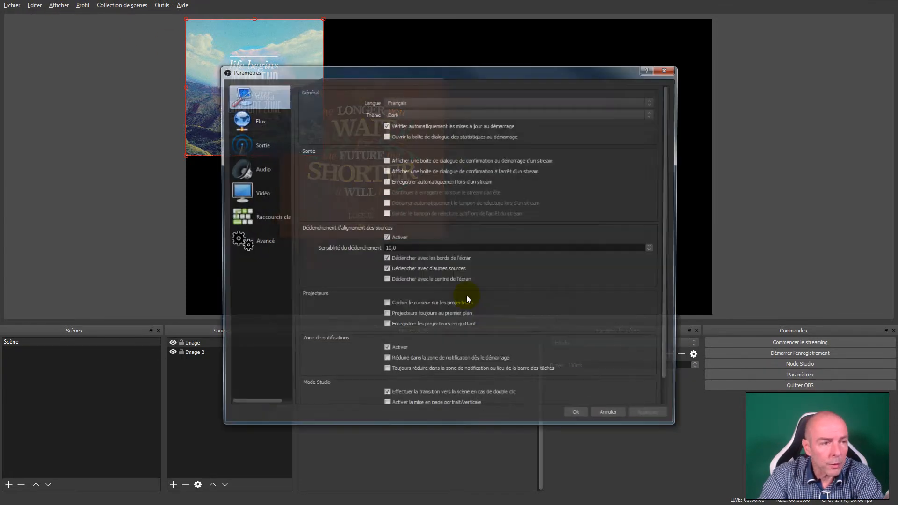
pyautogui.click(262, 144)
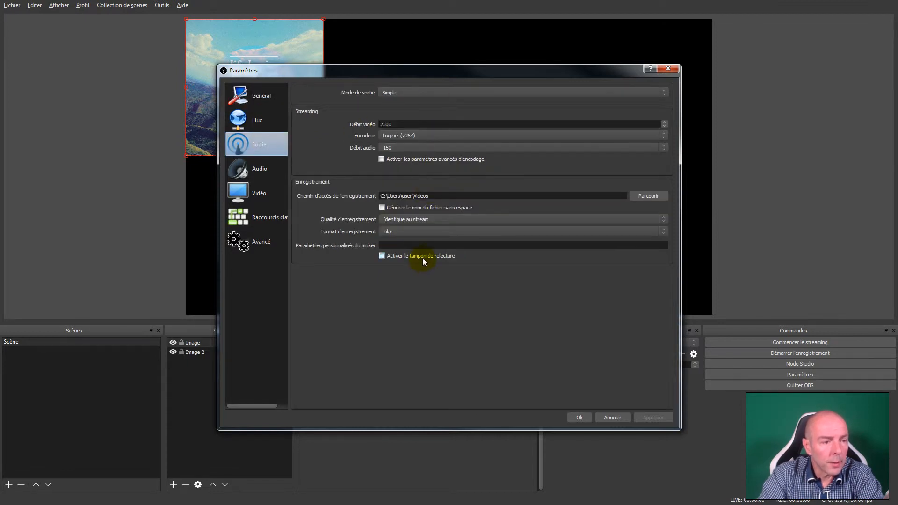
pyautogui.click(256, 174)
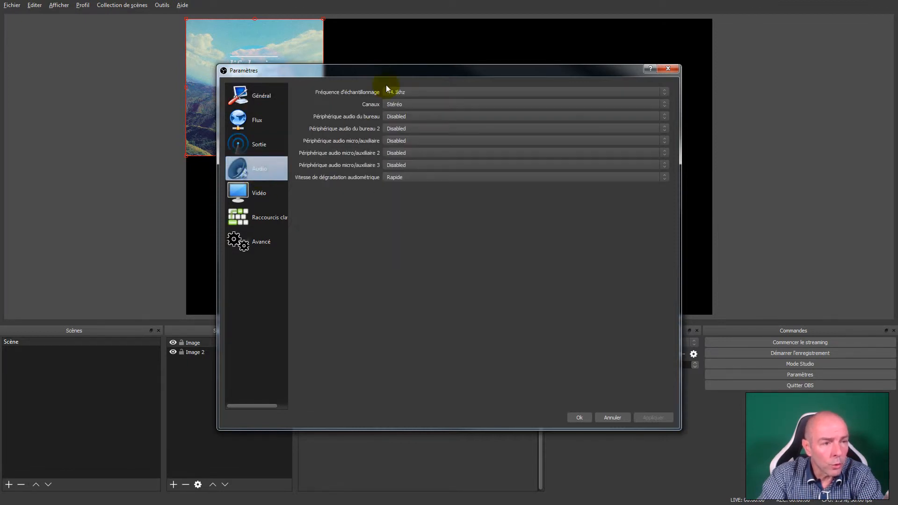
# - Examine the available base (canvas) resolutions in the video settings
pyautogui.click(270, 194)
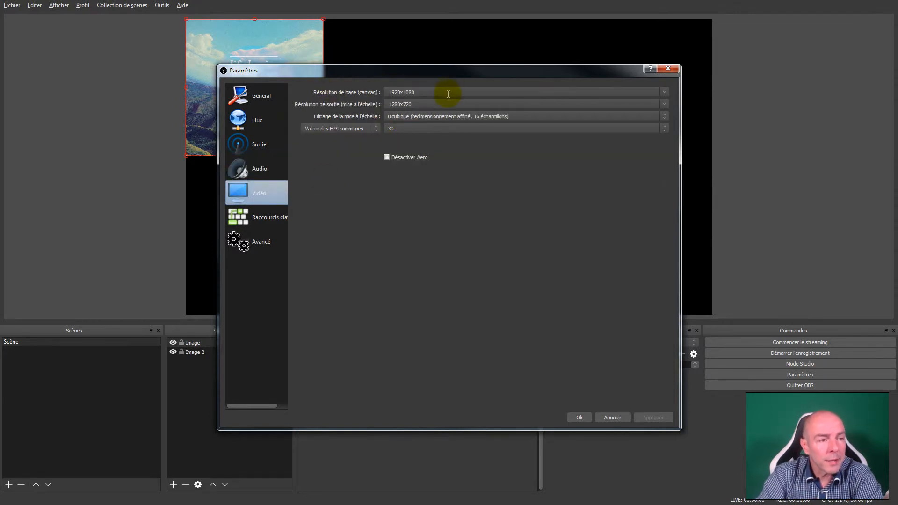
pyautogui.click(665, 92)
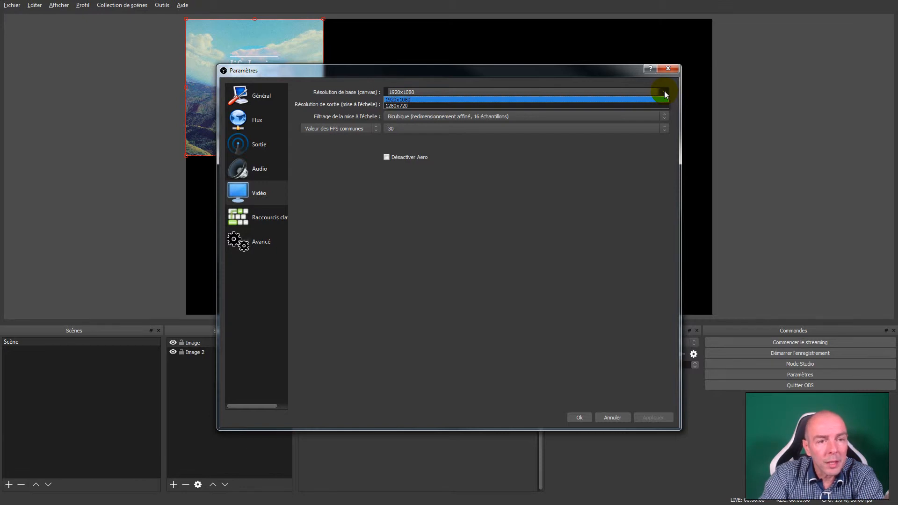
pyautogui.click(665, 94)
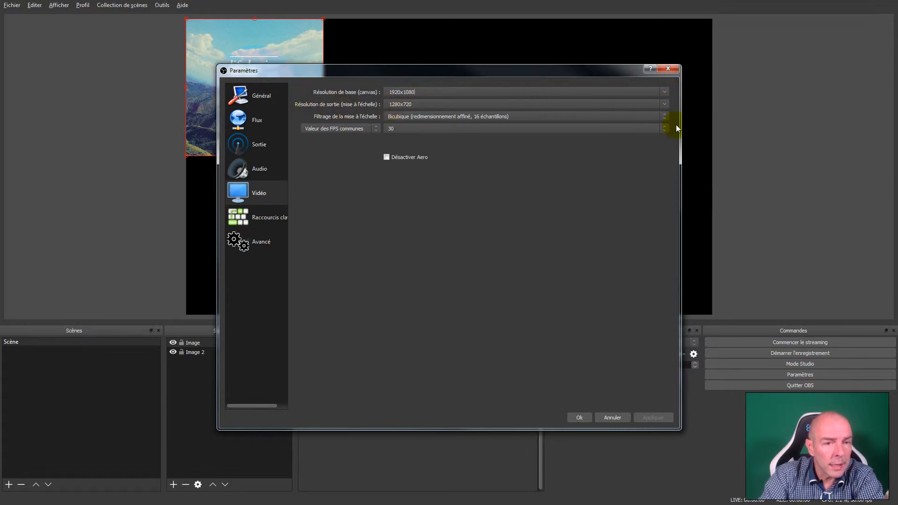
# - Set the output resolution to 1920x1080, and switch it back to 1280x720
pyautogui.click(664, 103)
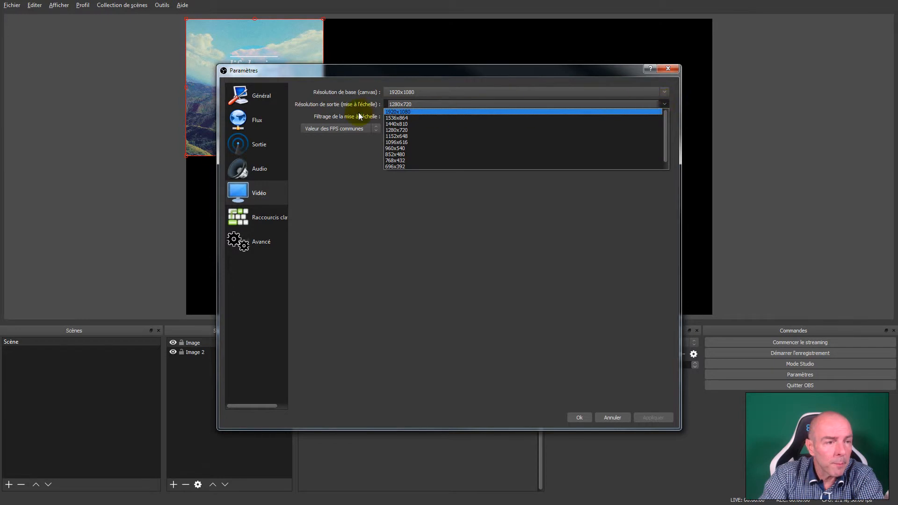
pyautogui.click(404, 112)
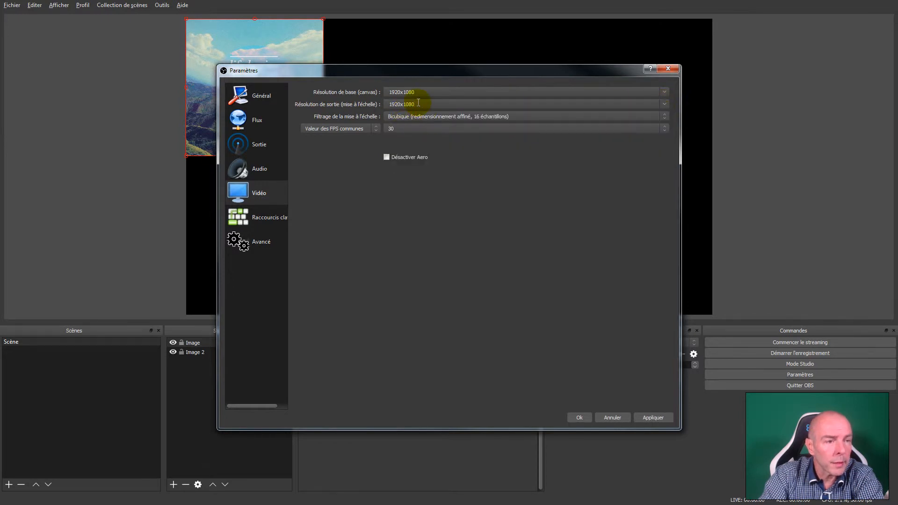
pyautogui.click(665, 104)
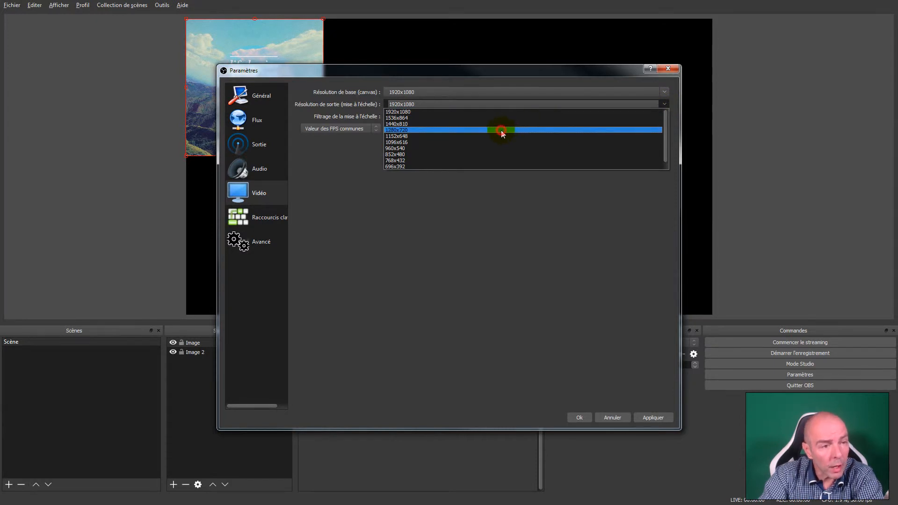
pyautogui.click(501, 130)
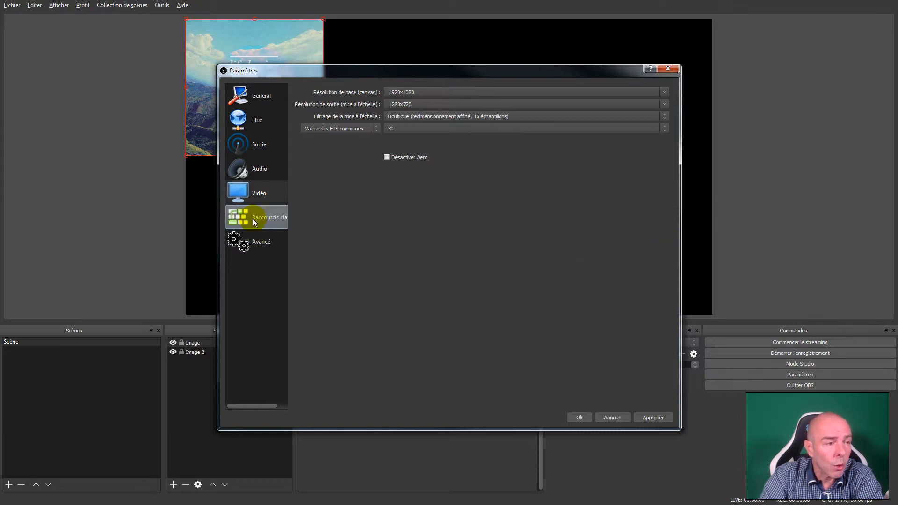
# - Move the settings window off the preview to compare the base and output resolutions with the canvas, and move it back
pyautogui.moveTo(411, 76); pyautogui.dragTo(393, 285)
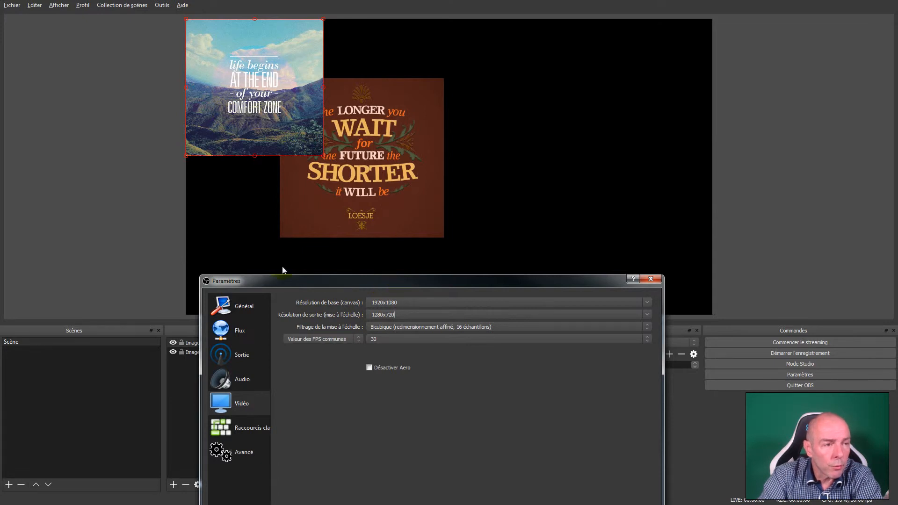
pyautogui.click(381, 302)
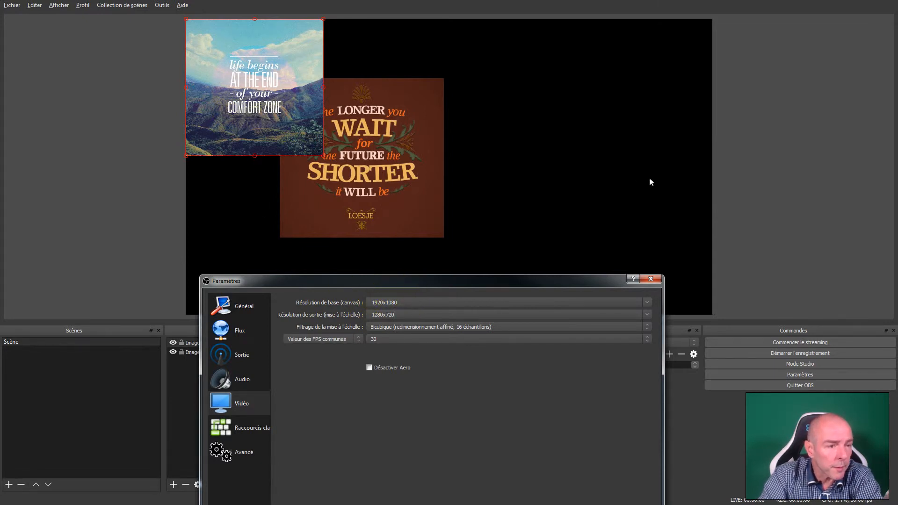
pyautogui.click(391, 298)
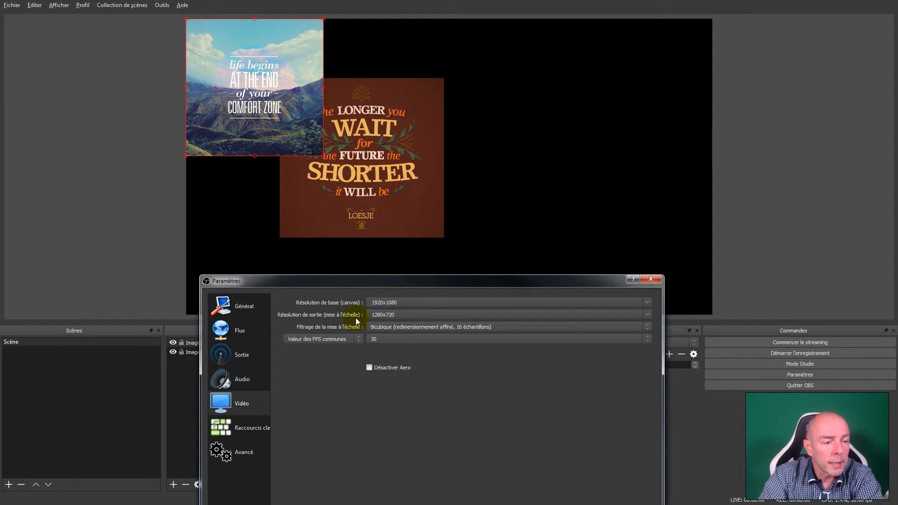
pyautogui.click(398, 316)
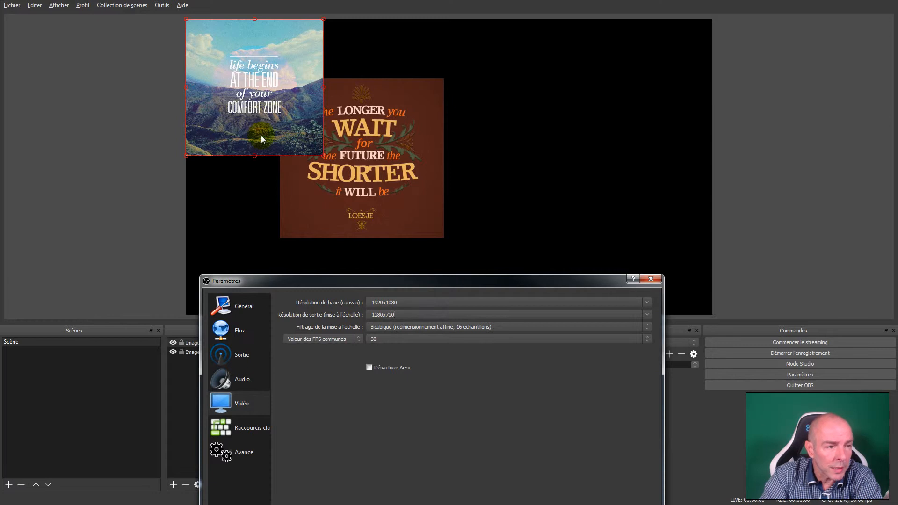
pyautogui.moveTo(437, 290); pyautogui.dragTo(412, 49)
pyautogui.click(355, 77)
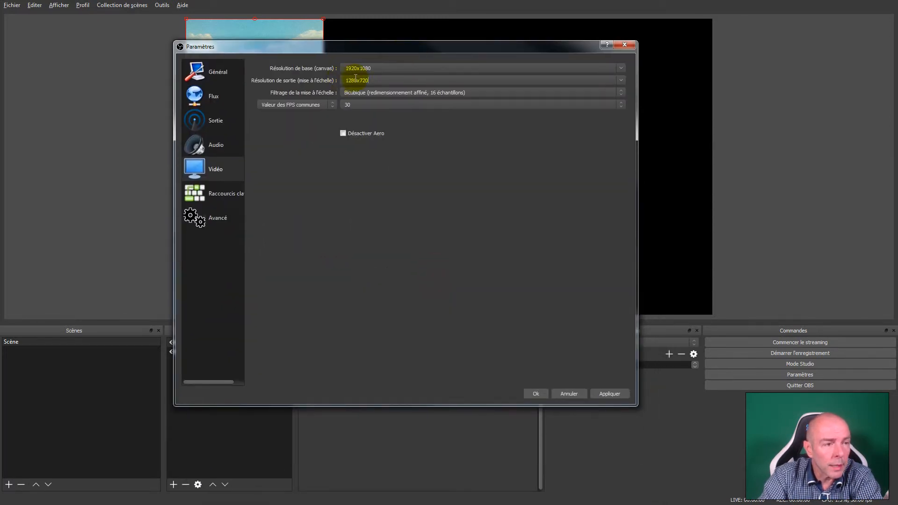
# - Switch the downscale filter to Bilinéaire, and set it back to Bicubique
pyautogui.click(376, 92)
pyautogui.click(377, 102)
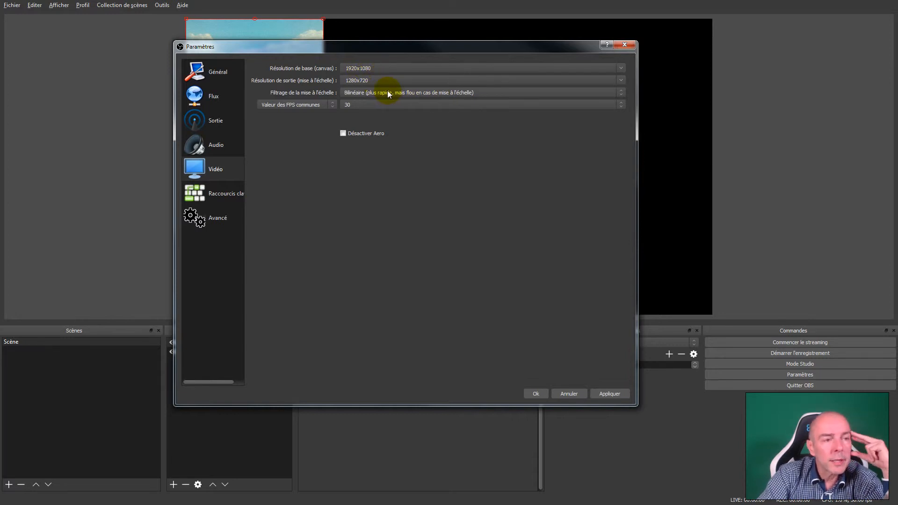
pyautogui.click(388, 93)
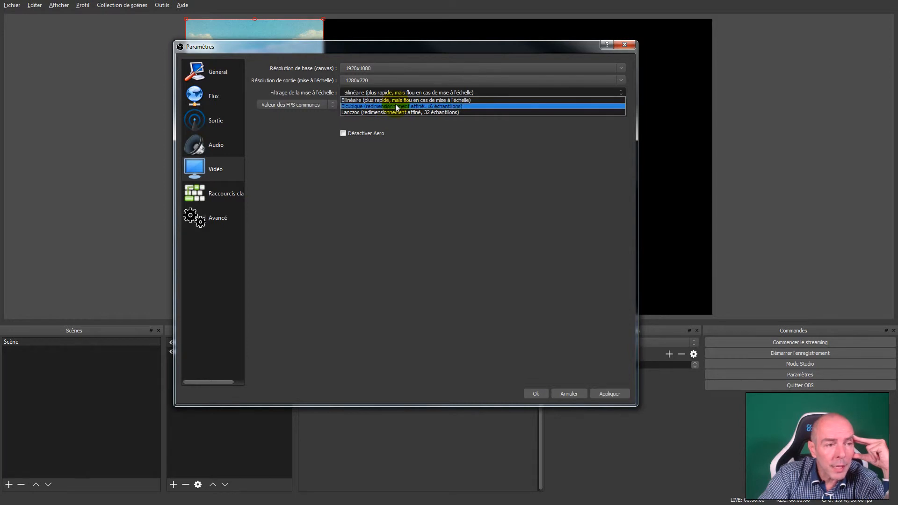
pyautogui.click(395, 106)
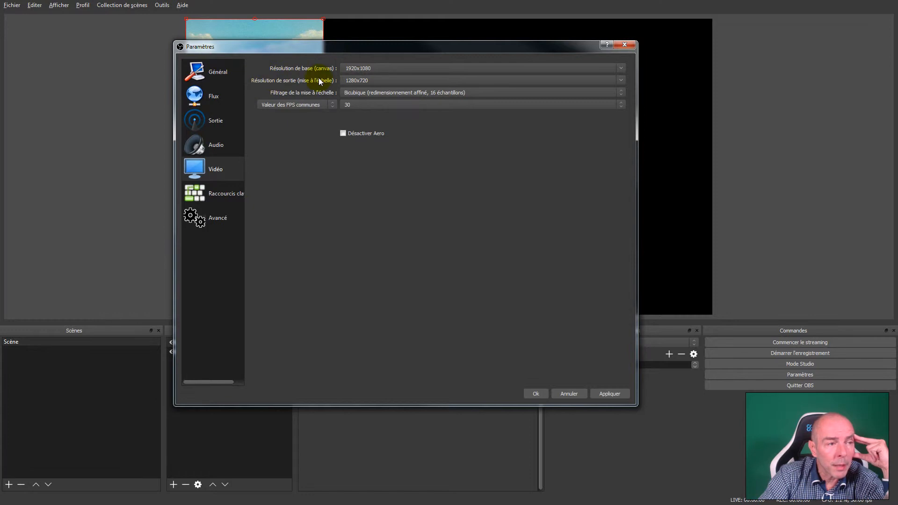
# - Set the output resolution to 1920x1080 and choose Valeur des FPS communes as the frame-rate type
pyautogui.click(620, 80)
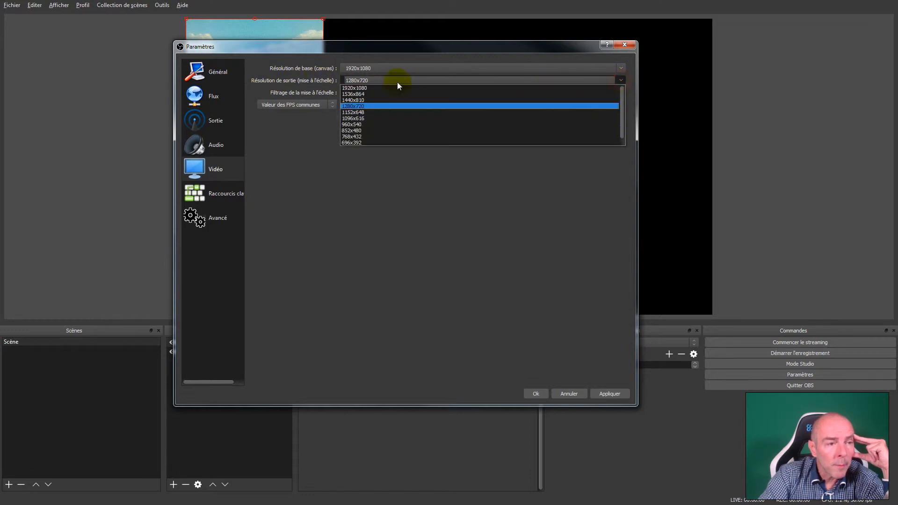
pyautogui.click(370, 88)
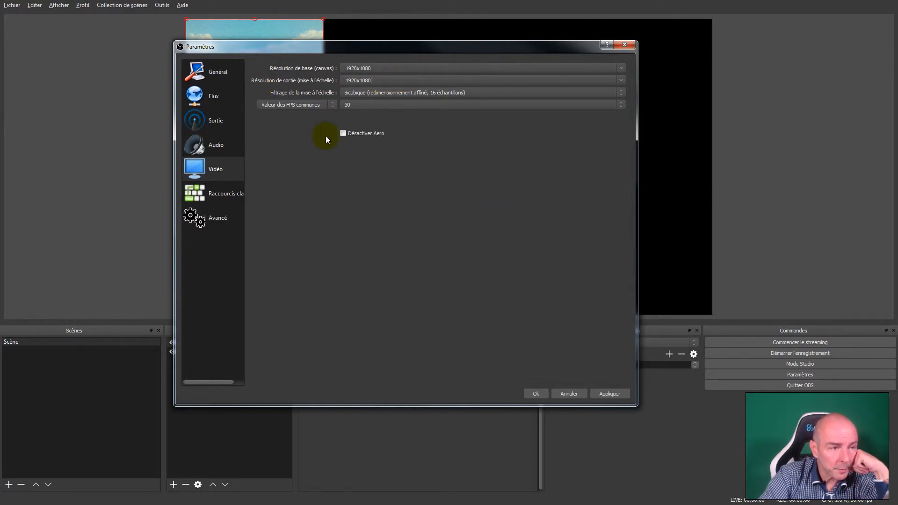
pyautogui.click(334, 105)
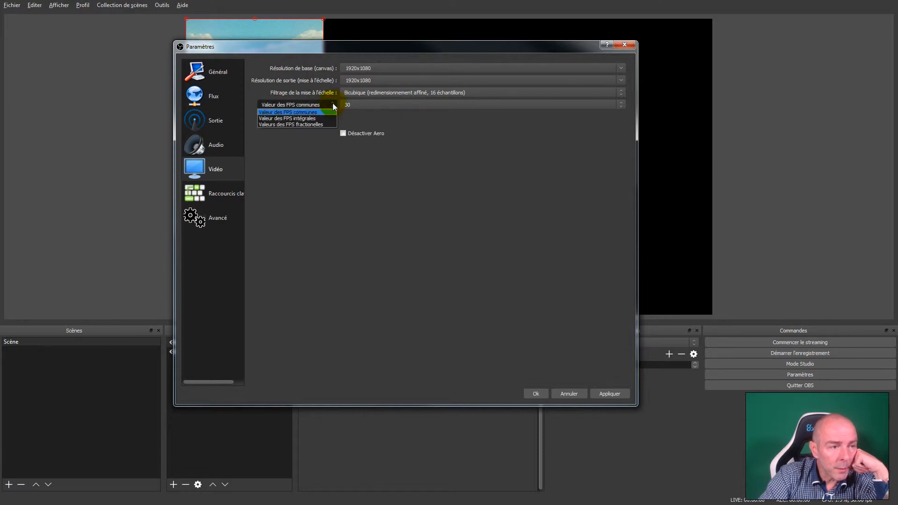
pyautogui.click(336, 112)
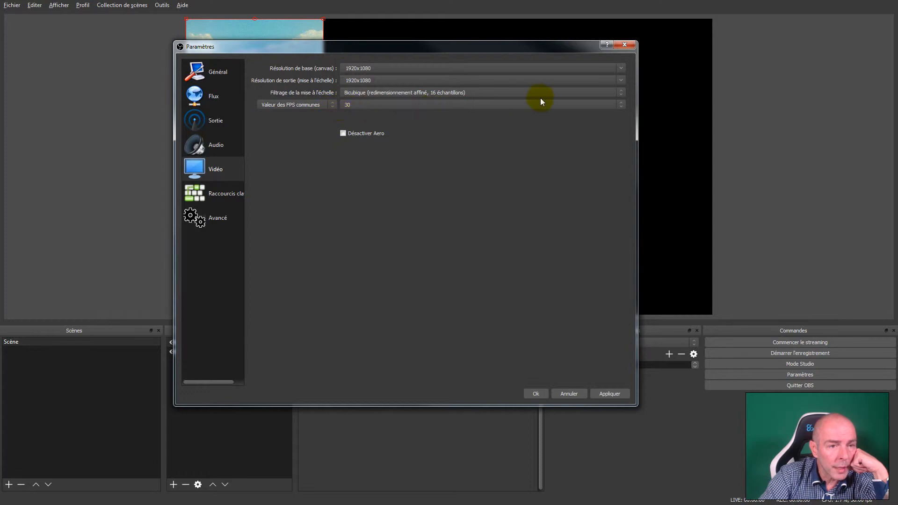
# - Review the common frame-rate values, set the FPS to 60, and set it back to 30
pyautogui.click(622, 105)
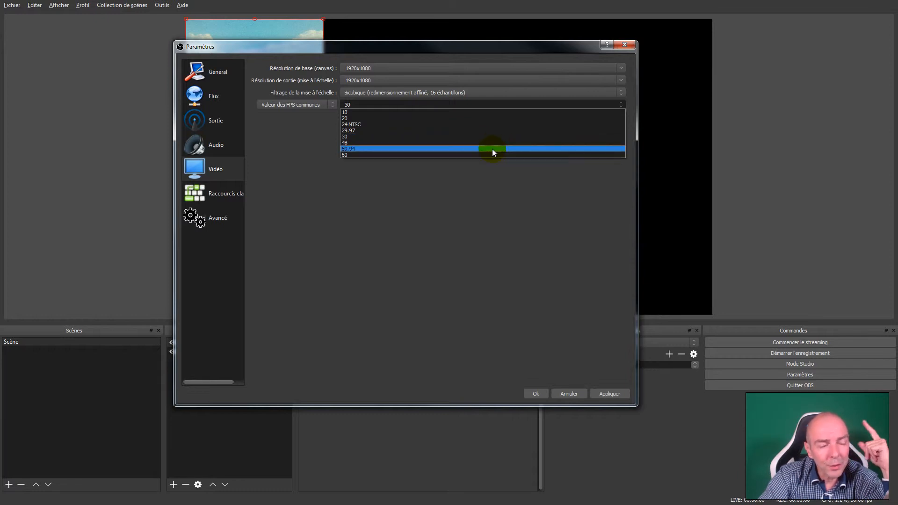
pyautogui.click(473, 185)
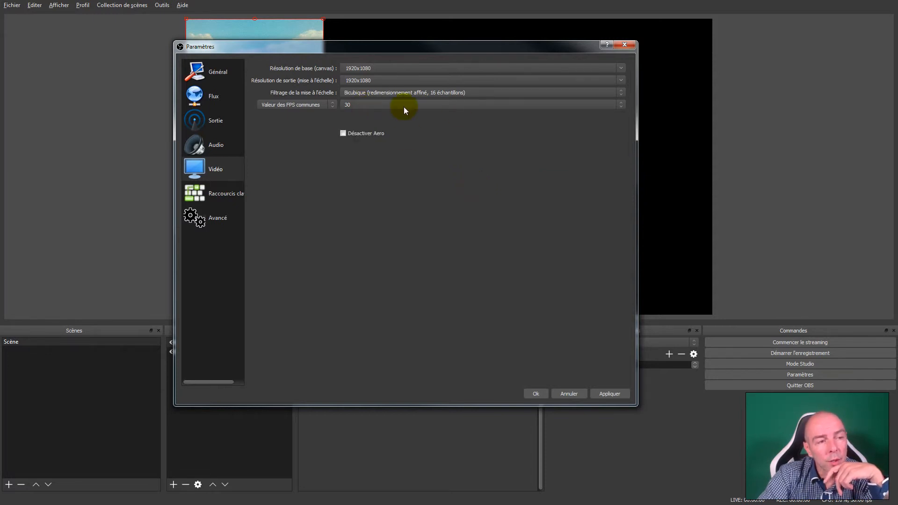
pyautogui.click(622, 105)
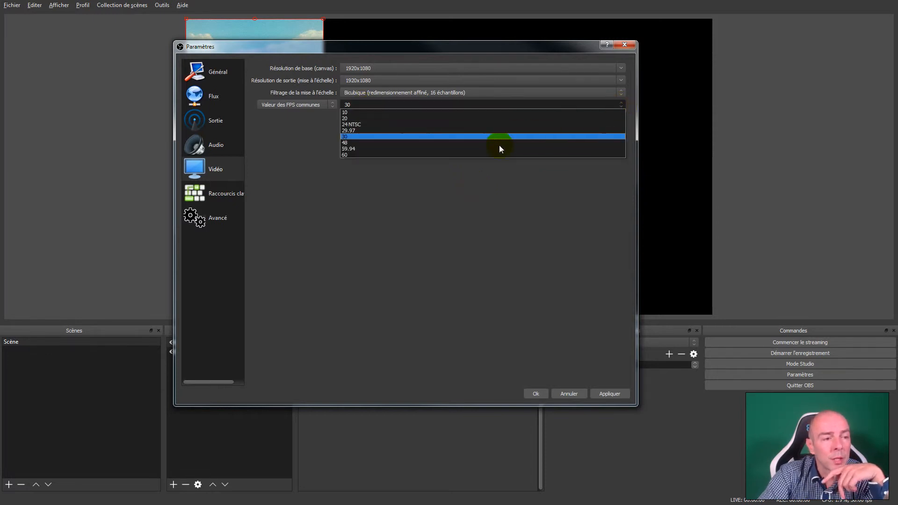
pyautogui.click(473, 155)
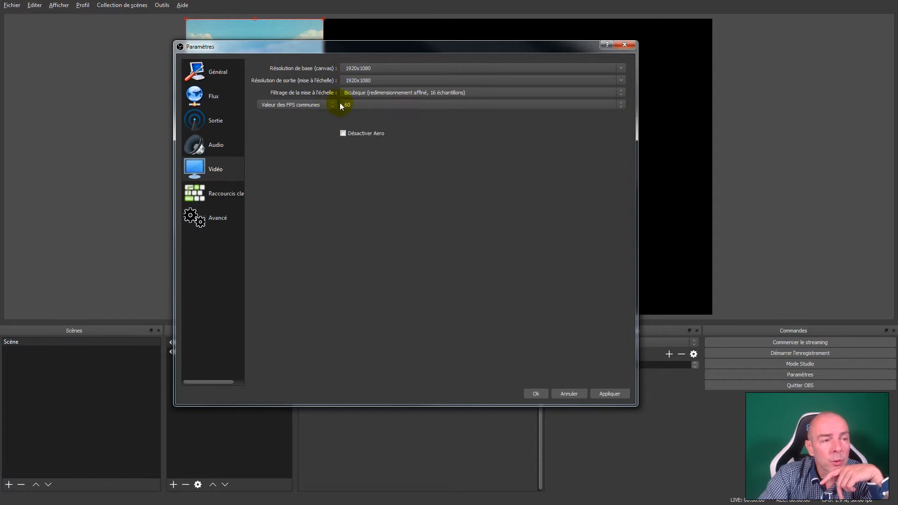
pyautogui.click(621, 104)
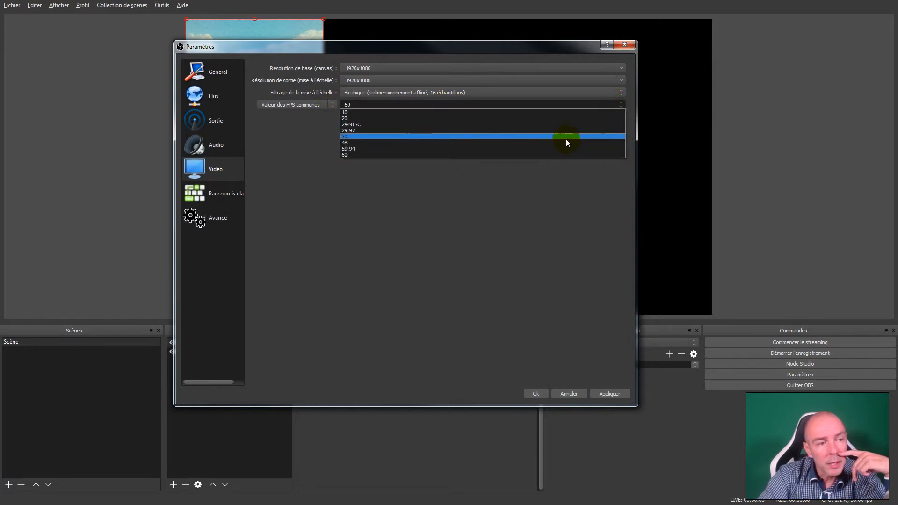
pyautogui.click(566, 136)
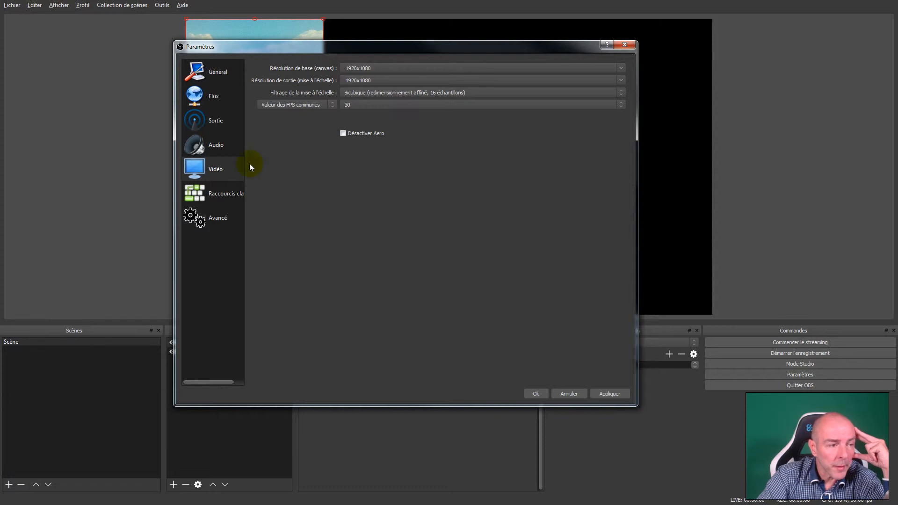
# - Look at the hotkey settings, accept the settings dialog, and rename the scene Scène 1
pyautogui.click(224, 193)
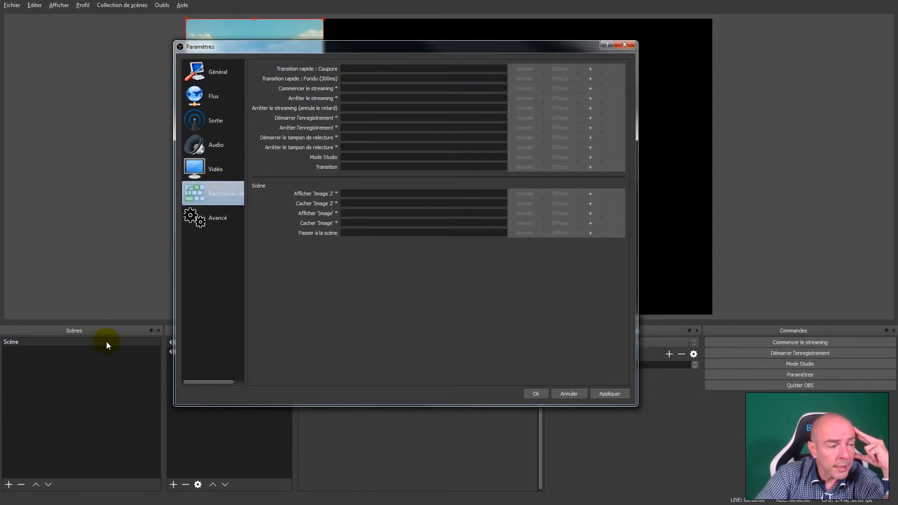
pyautogui.click(536, 393)
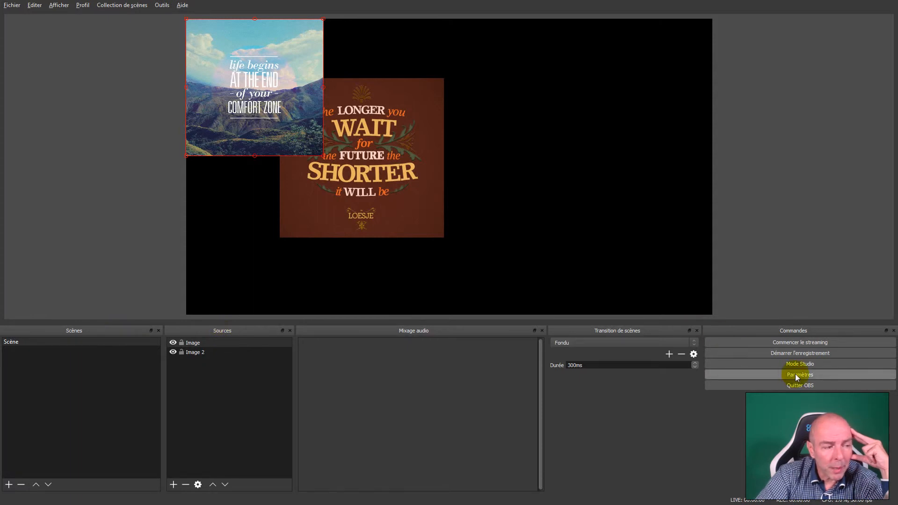
pyautogui.rightClick(33, 344)
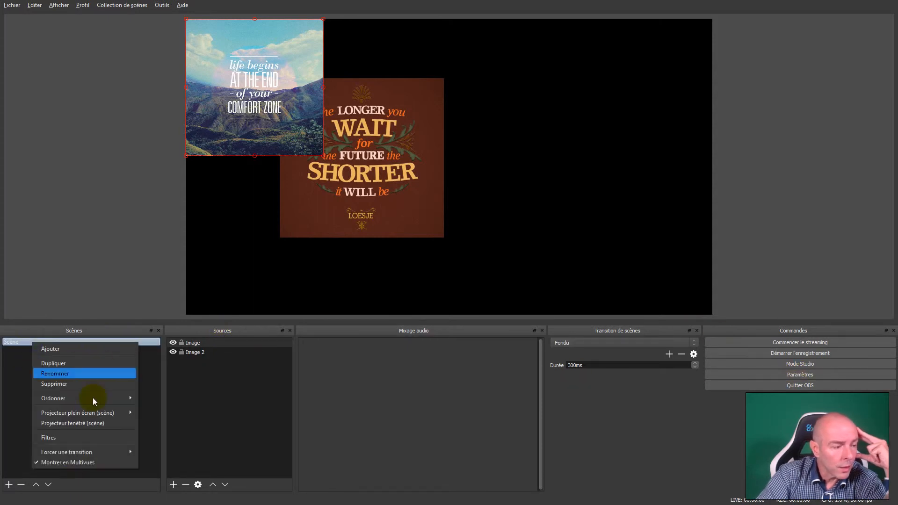
pyautogui.click(68, 372)
pyautogui.write('1')
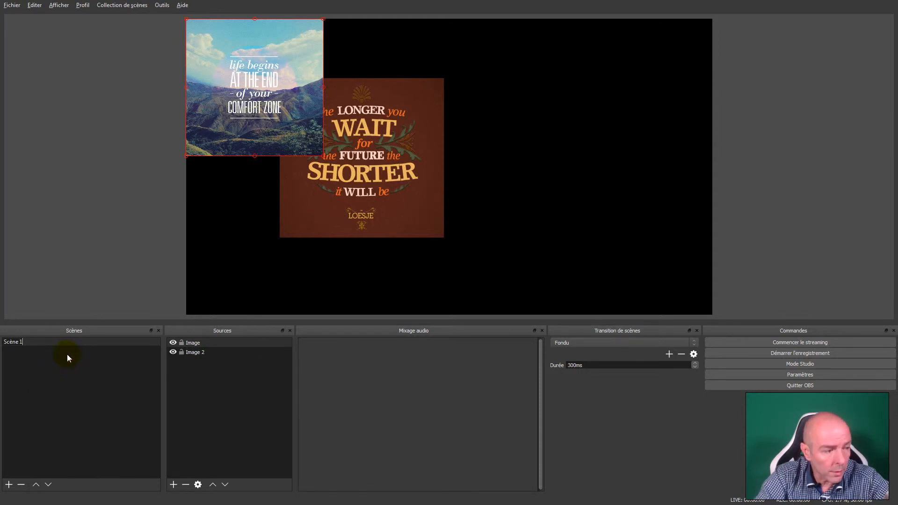
pyautogui.press('Return')
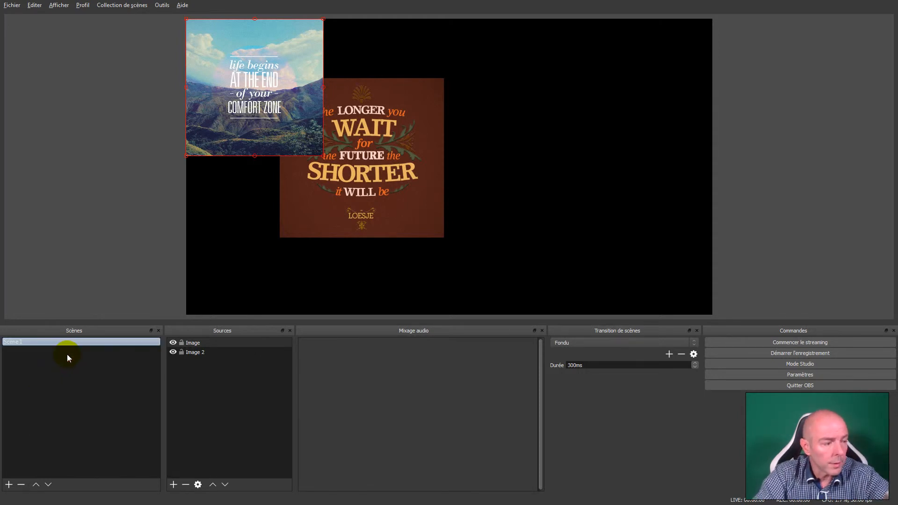
# - Reopen the hotkey settings, add an extra hotkey row for Afficher 'Image 2', and remove one of its rows
pyautogui.click(798, 375)
pyautogui.click(262, 219)
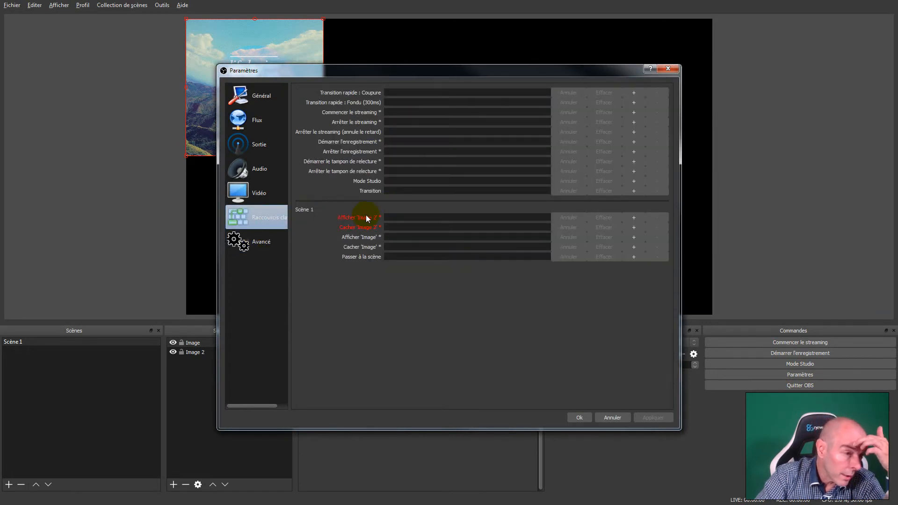
pyautogui.moveTo(366, 218)
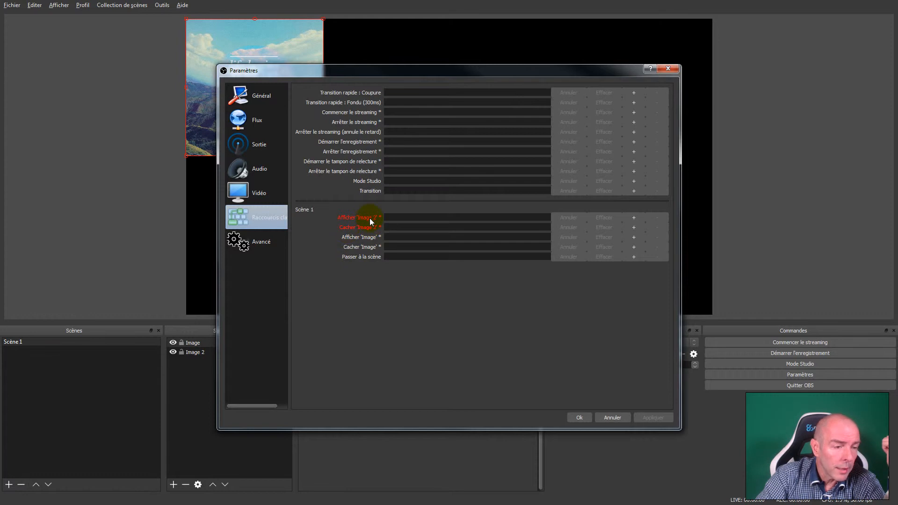
pyautogui.click(389, 218)
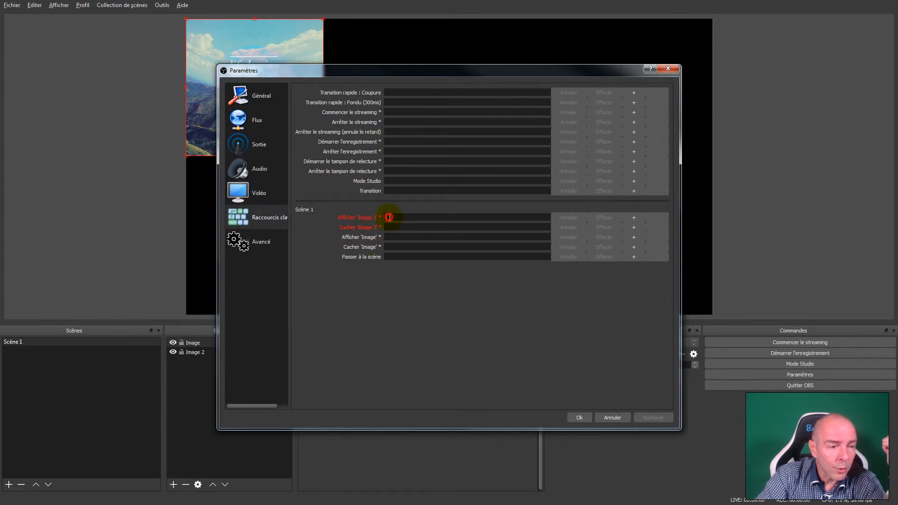
pyautogui.click(633, 218)
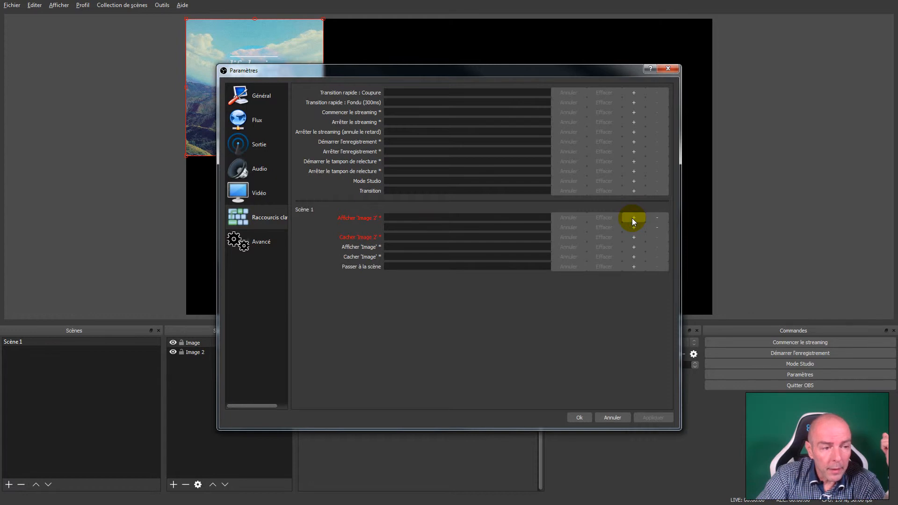
pyautogui.click(658, 219)
# - Assign CTRL + M to both Afficher 'Image 2' and Cacher 'Image 2' in Scène 1, and save the settings
pyautogui.click(426, 217)
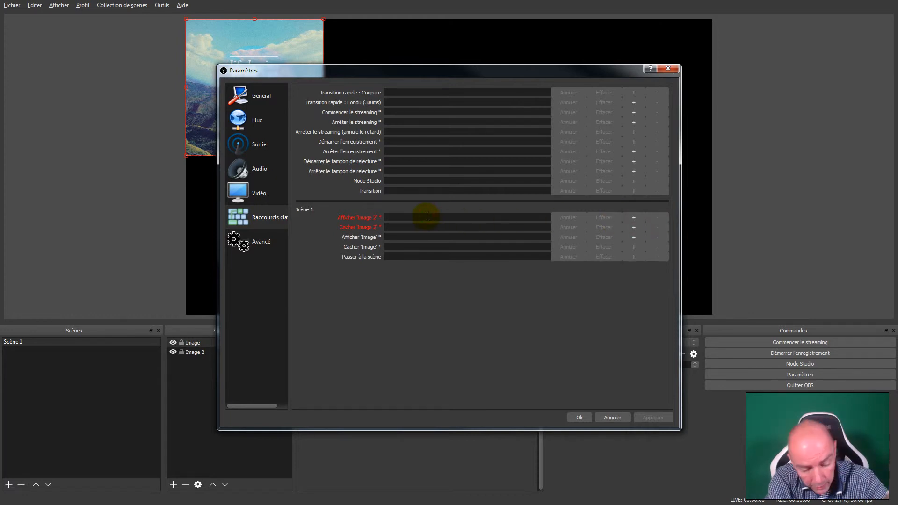
pyautogui.press('ctrl')
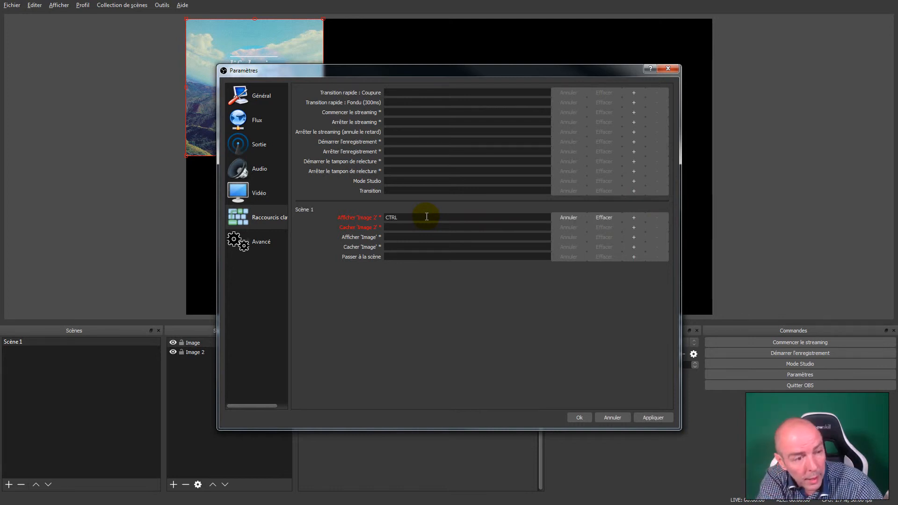
pyautogui.hotkey('ctrl', 'm')
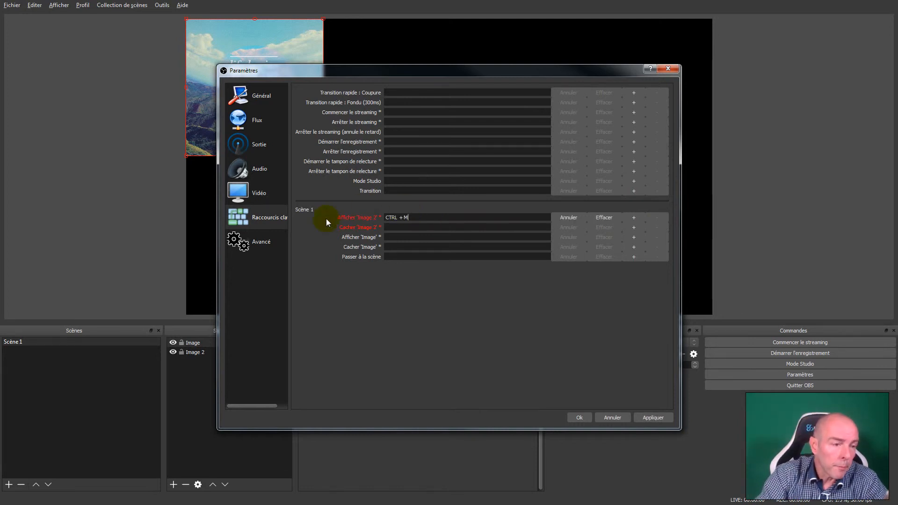
pyautogui.click(416, 227)
pyautogui.press('ctrl')
pyautogui.hotkey('ctrl', 'm')
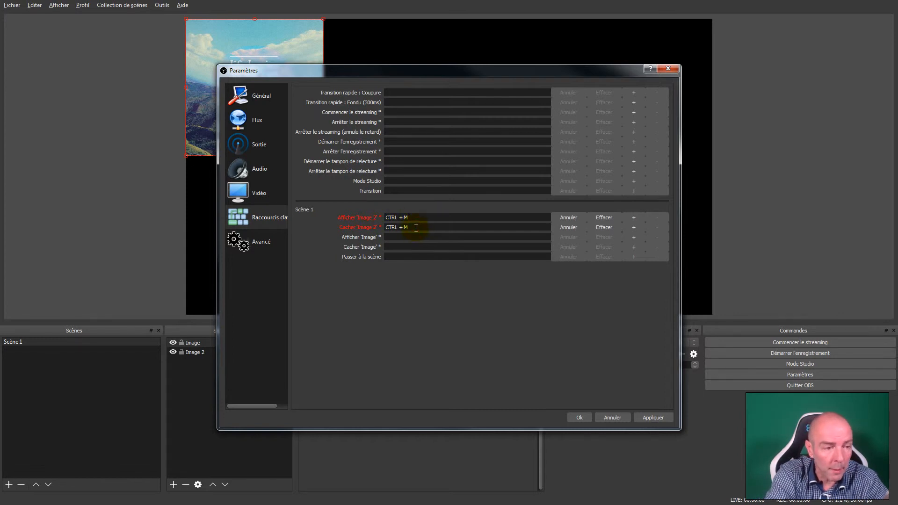
pyautogui.click(654, 417)
pyautogui.click(579, 417)
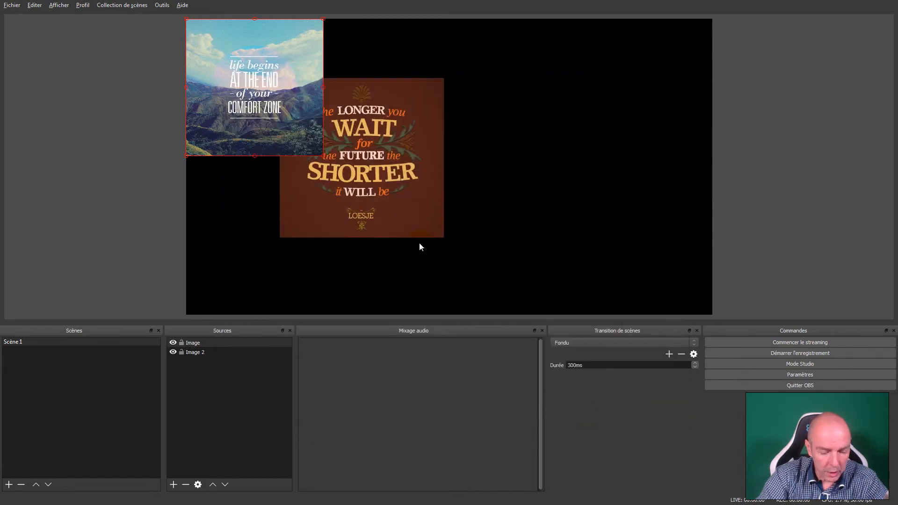
# - Test the assigned hotkey by hiding and showing Image 2 twice in the preview
pyautogui.hotkey('ctrl', 'm')
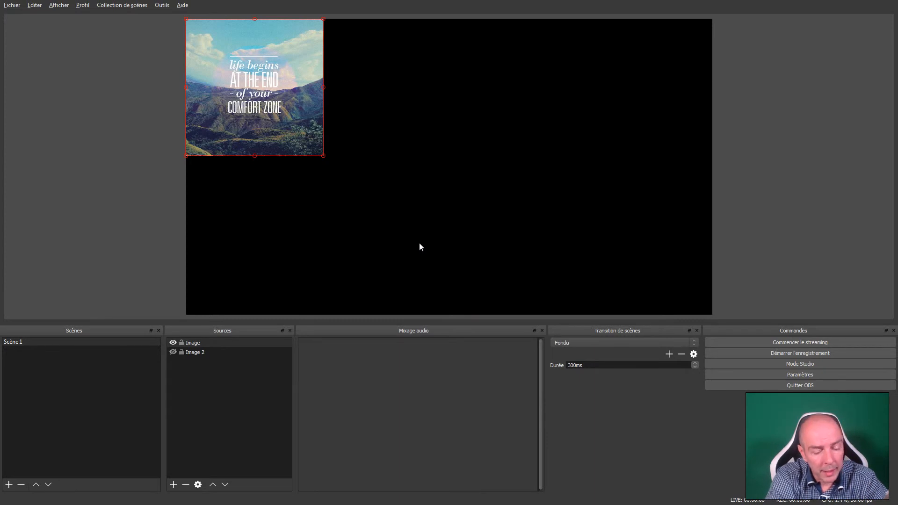
pyautogui.hotkey('ctrl', 'm')
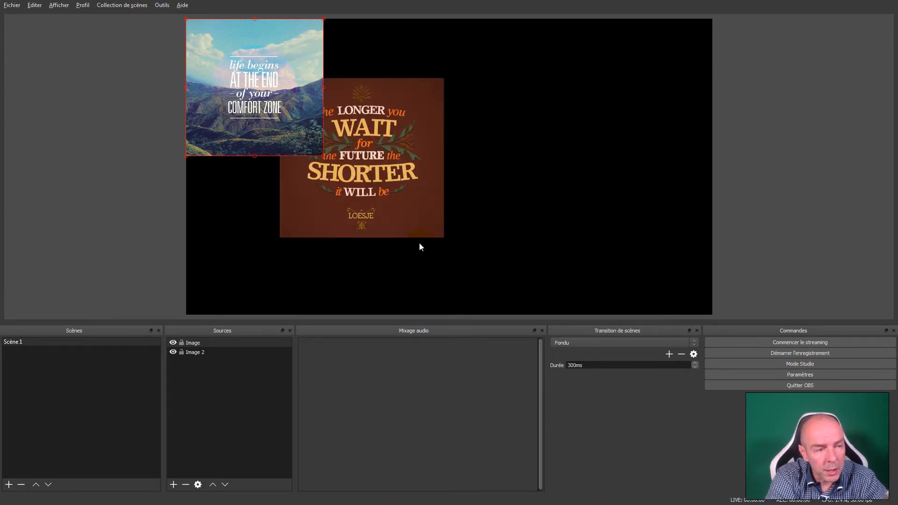
pyautogui.hotkey('ctrl', 'm')
pyautogui.hotkey('ctrl', 'm')
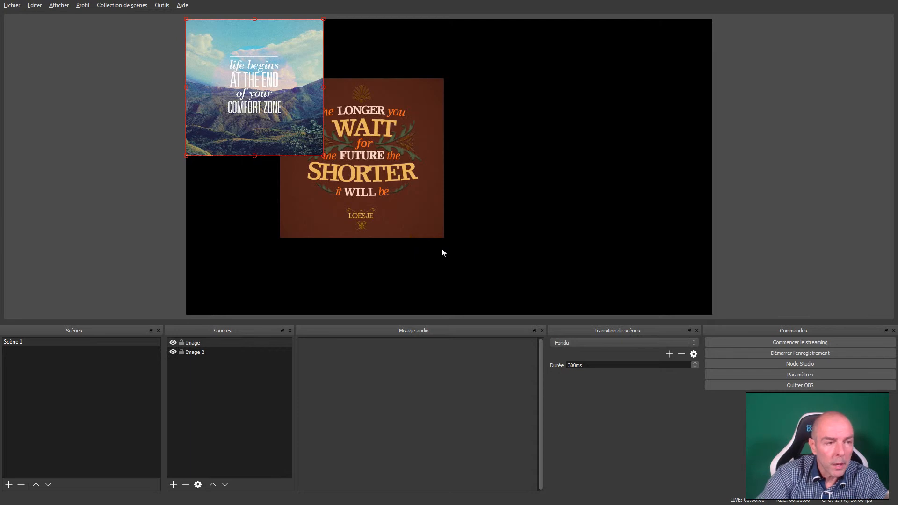
# - Clear the hotkeys for showing and hiding Image 2 in the hotkey settings
pyautogui.click(795, 374)
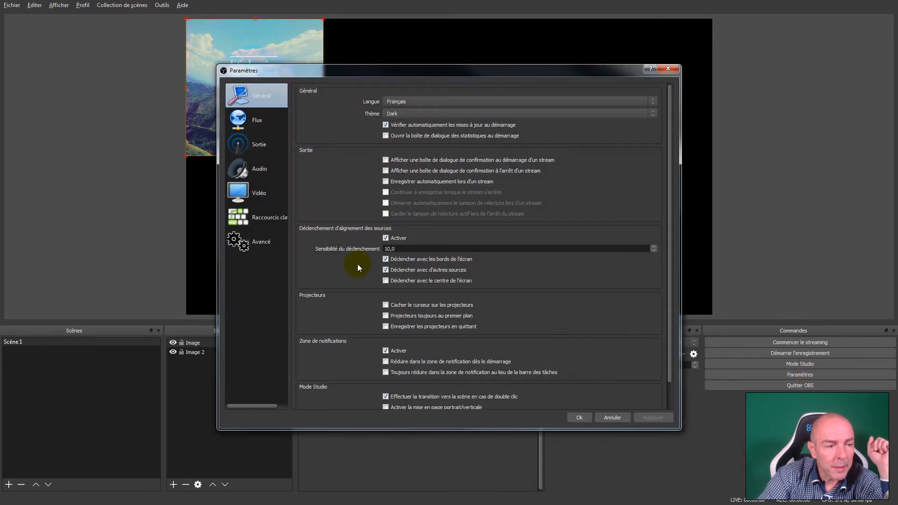
pyautogui.click(244, 215)
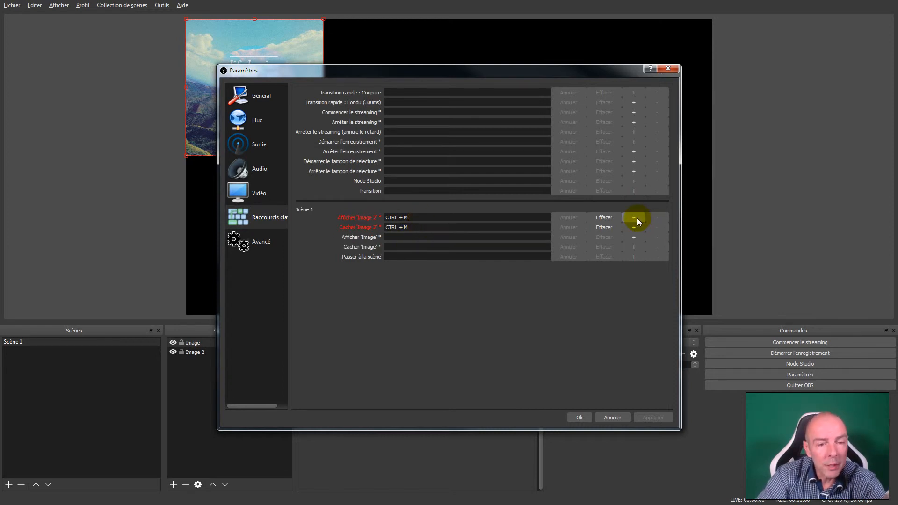
pyautogui.click(611, 218)
pyautogui.click(610, 228)
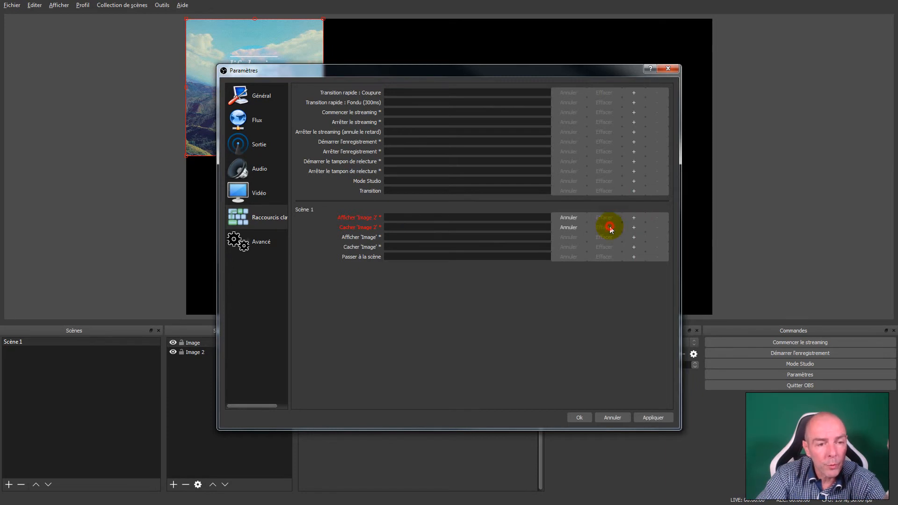
# - Examine the process priority, renderer and colour format choices in the advanced settings, keeping Normale, OpenGL and NV12
pyautogui.click(257, 252)
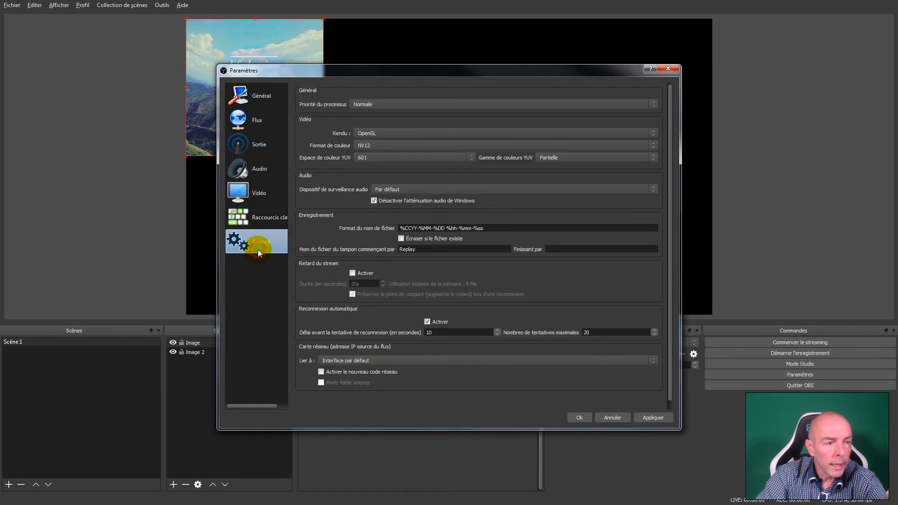
pyautogui.click(410, 105)
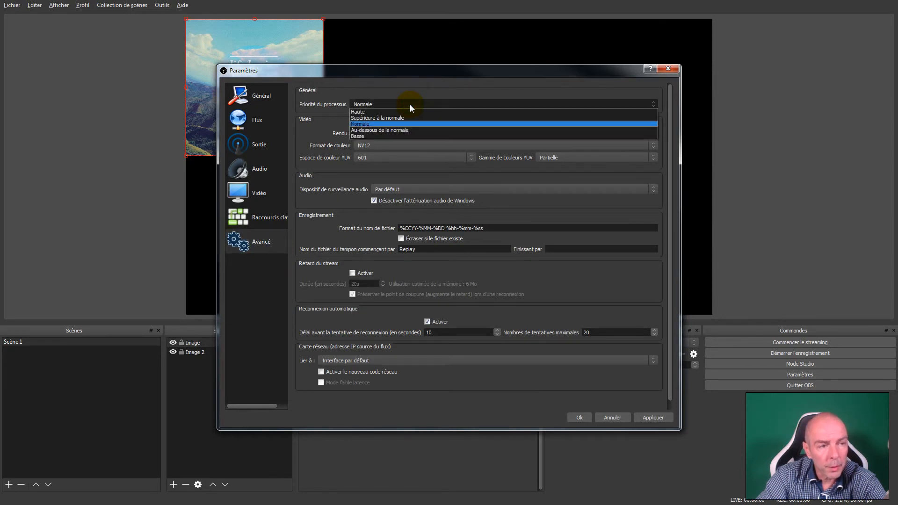
pyautogui.click(410, 105)
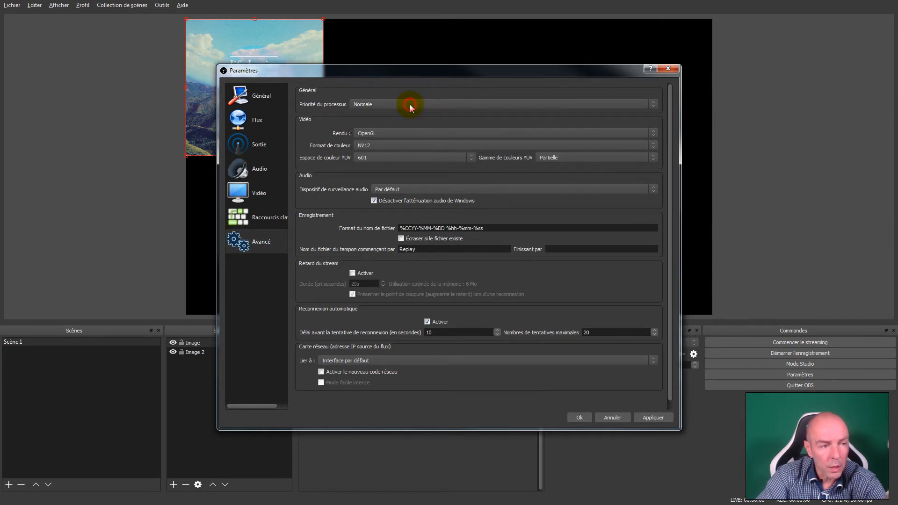
pyautogui.click(401, 134)
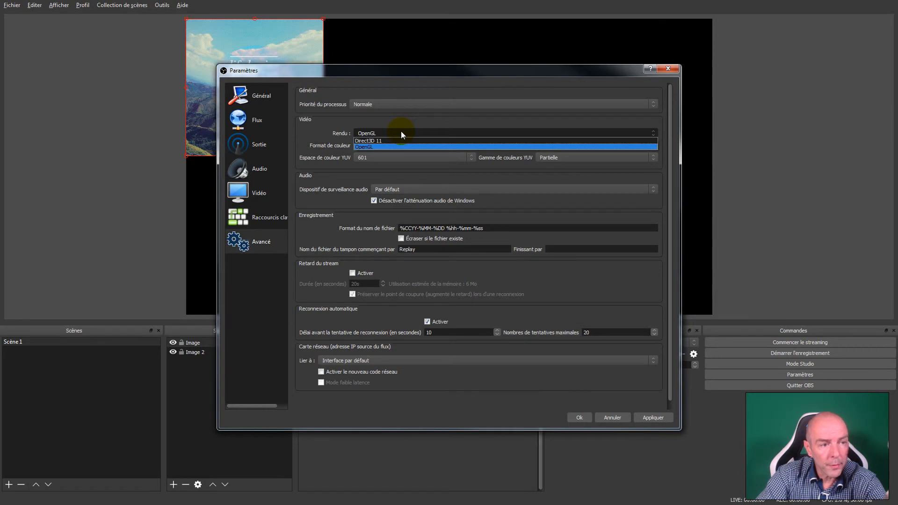
pyautogui.click(401, 133)
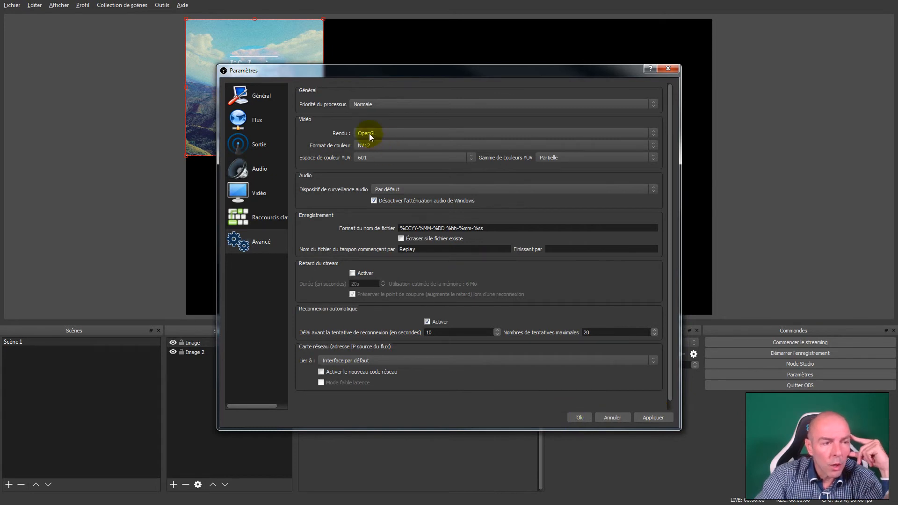
pyautogui.click(392, 133)
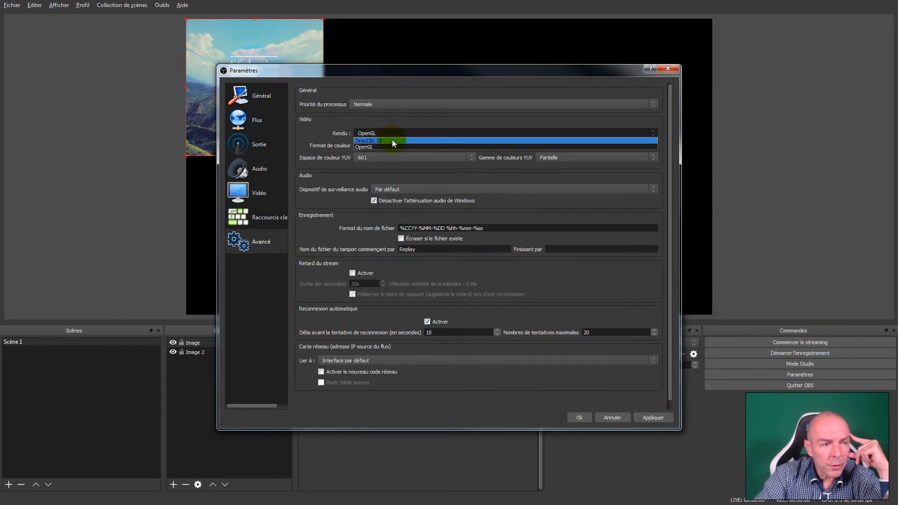
pyautogui.click(387, 133)
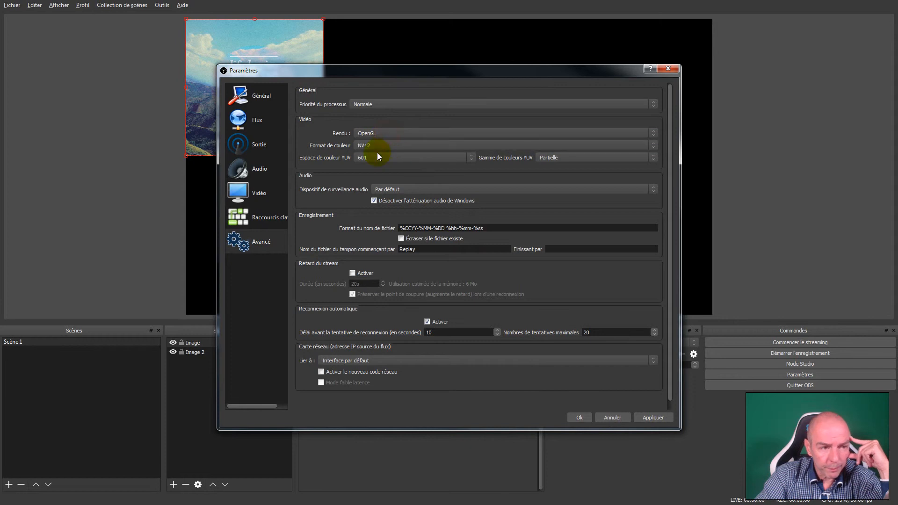
pyautogui.click(377, 145)
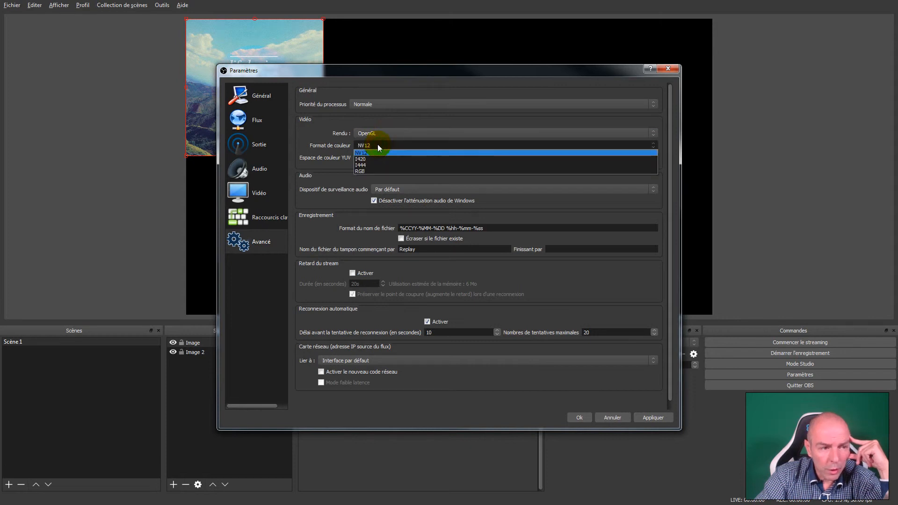
pyautogui.click(377, 145)
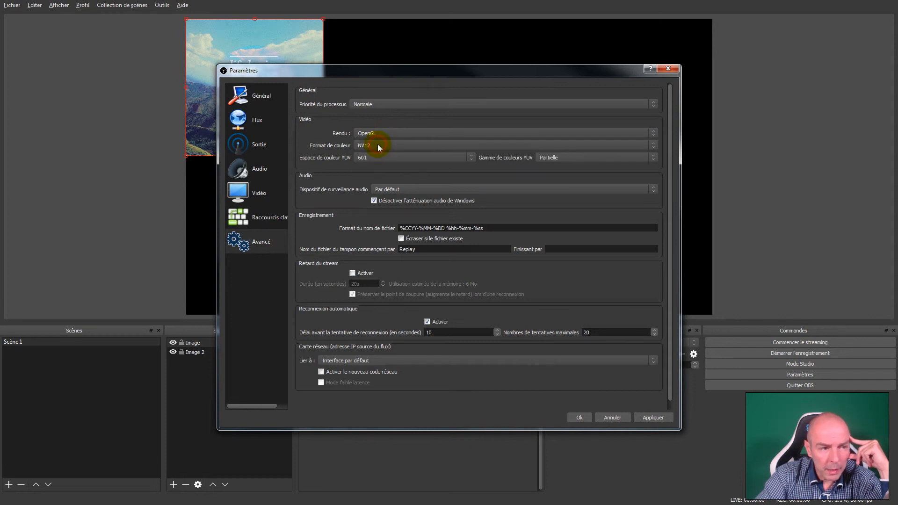
# - Review the YUV colour space, recording file name format and stream delay in the advanced settings, and accept the settings
pyautogui.click(377, 157)
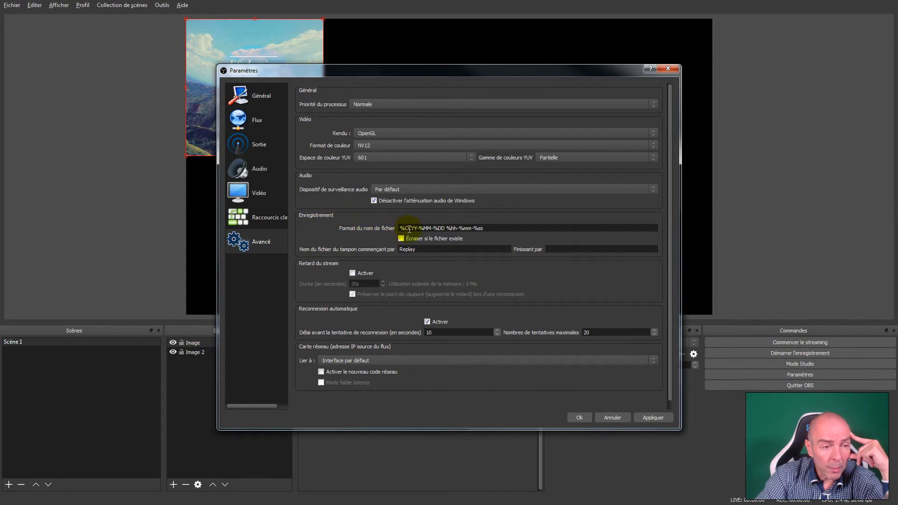
pyautogui.moveTo(485, 228)
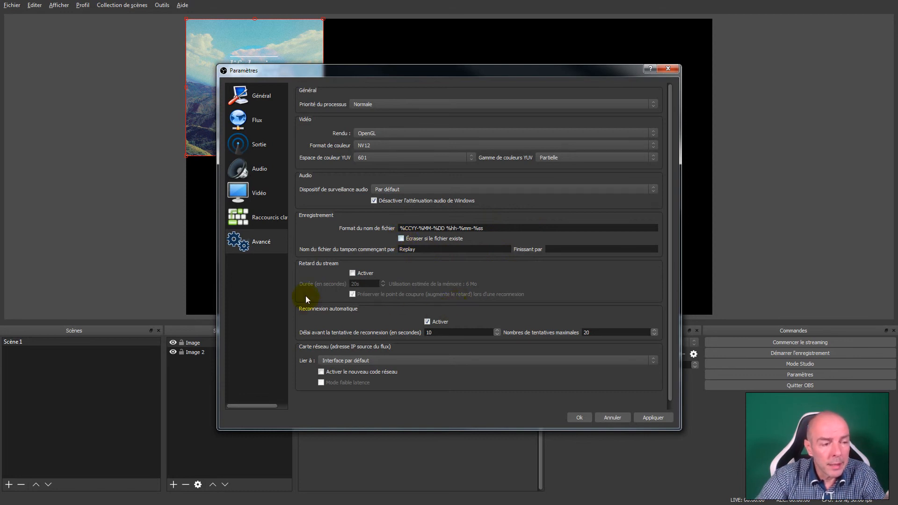
pyautogui.click(352, 273)
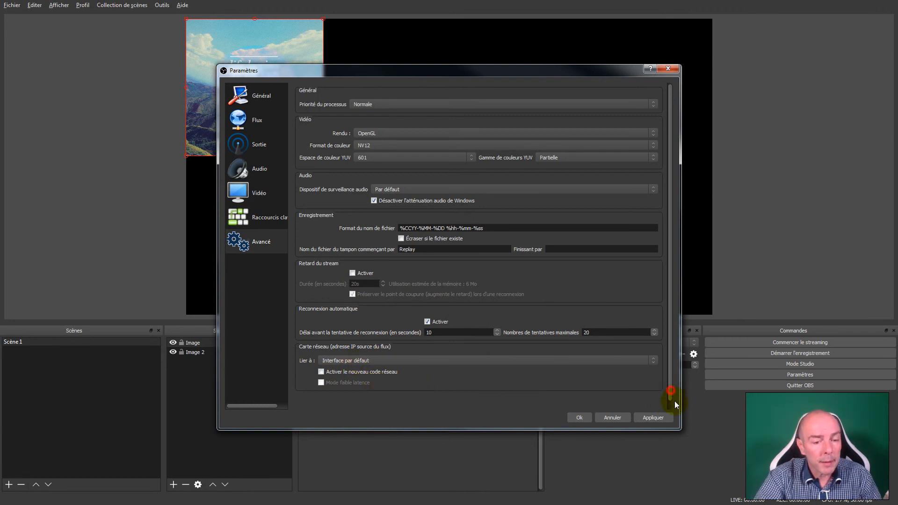
pyautogui.click(581, 417)
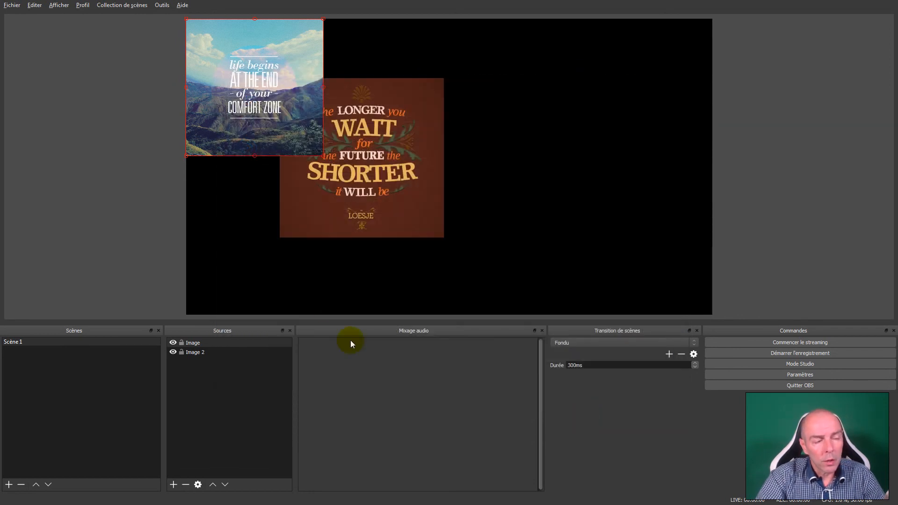
# - Switch the active profile from Demo 2 to 1080 ChangeReality.org
pyautogui.click(33, 6)
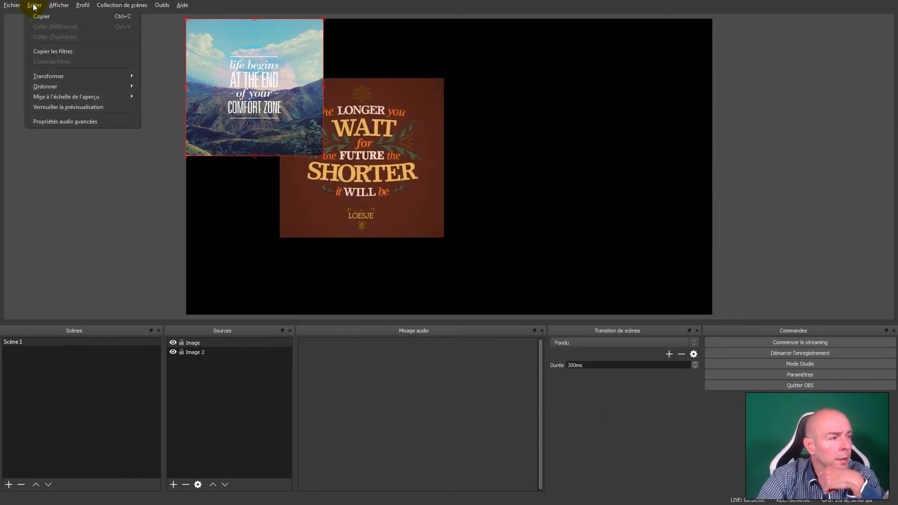
pyautogui.moveTo(84, 5)
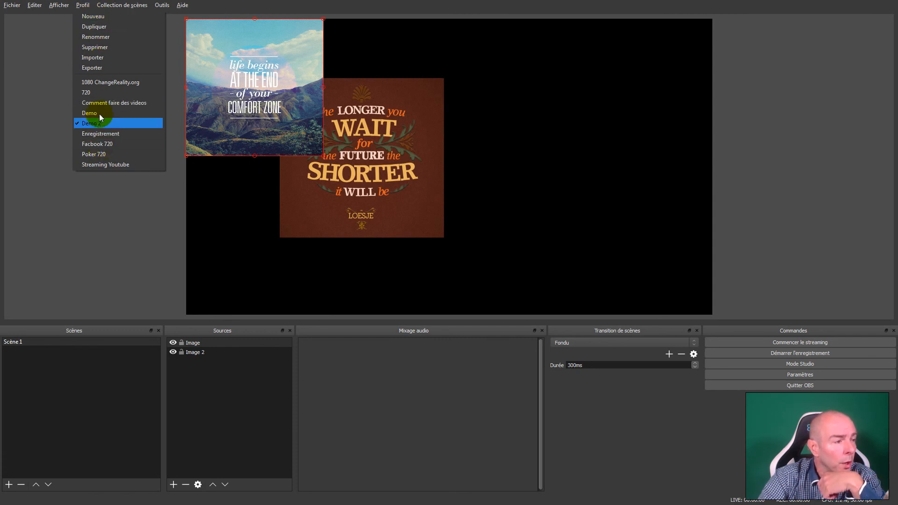
pyautogui.click(105, 82)
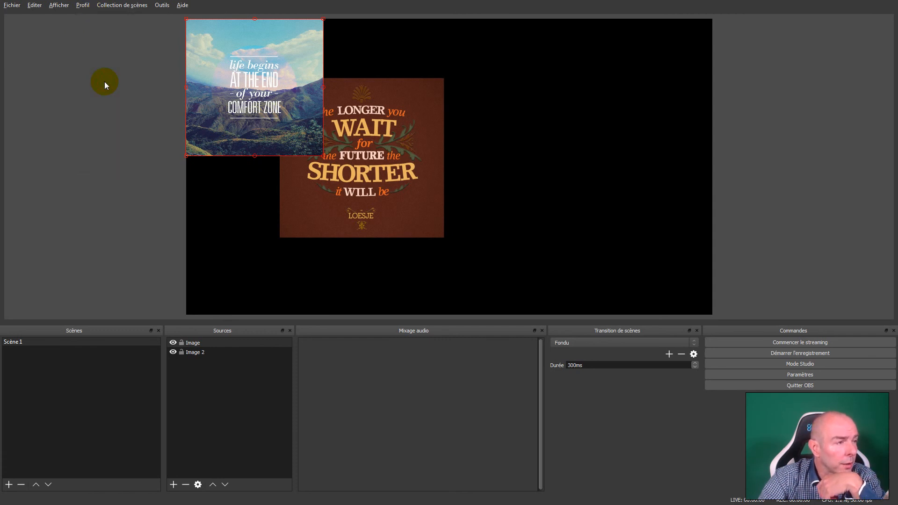
# - Look through the profile management options, opening the rename and export dialogs for 1080 ChangeReality.org and cancelling both
pyautogui.click(83, 6)
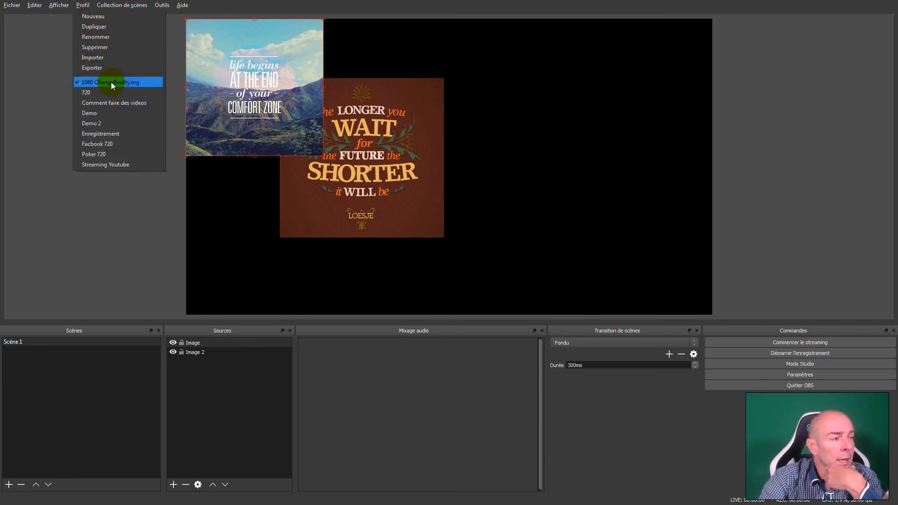
pyautogui.click(110, 38)
pyautogui.click(469, 267)
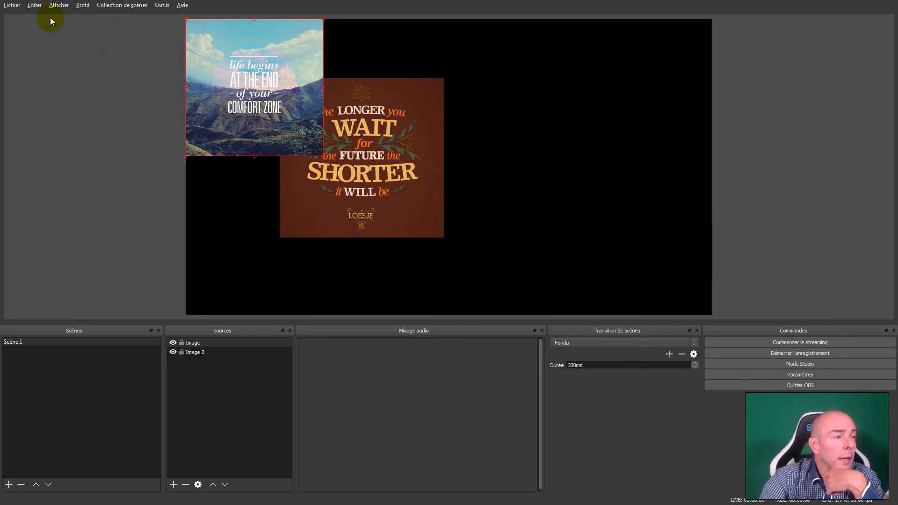
pyautogui.click(83, 5)
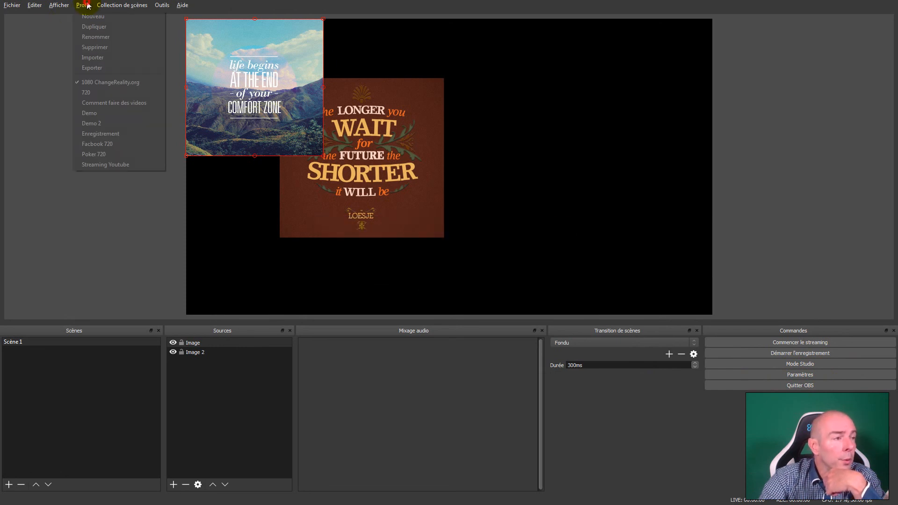
pyautogui.click(100, 67)
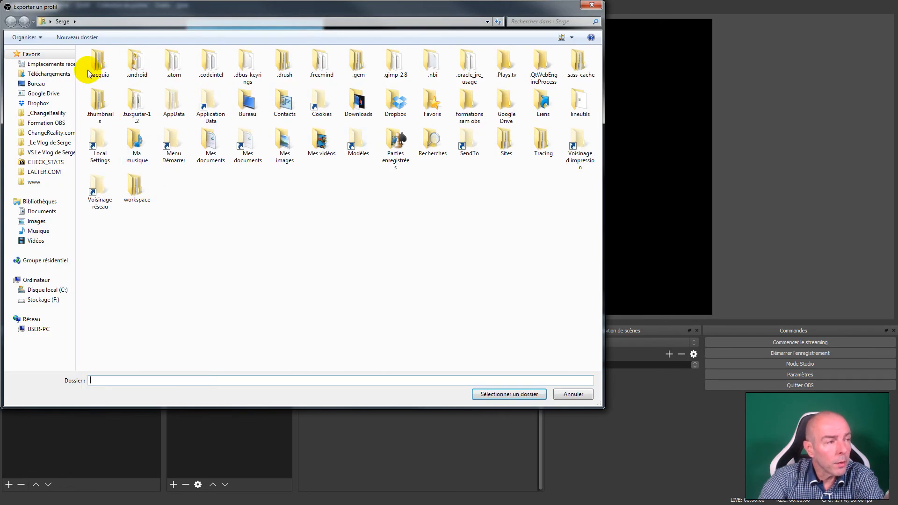
pyautogui.click(575, 395)
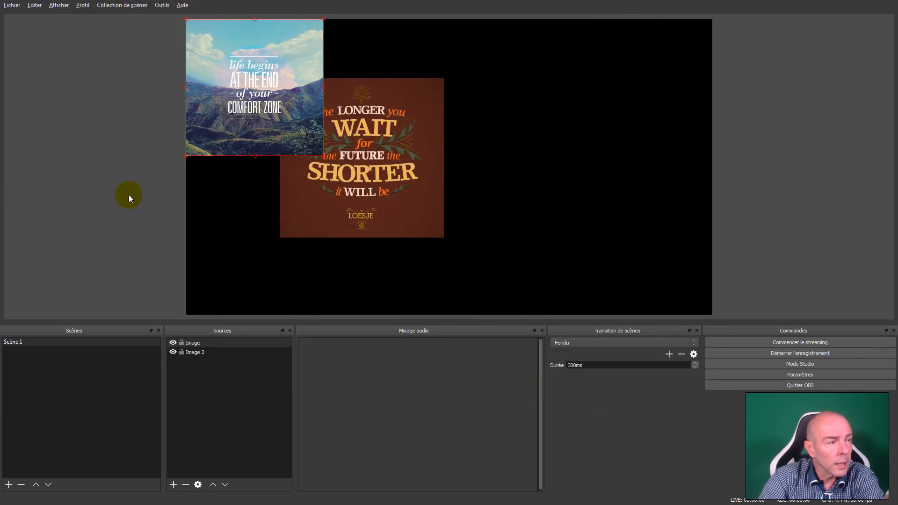
pyautogui.click(83, 4)
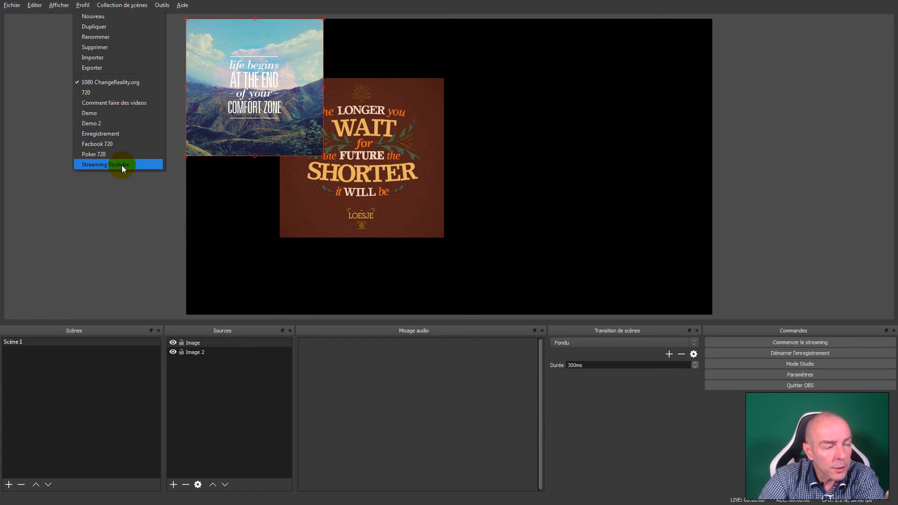
pyautogui.click(150, 223)
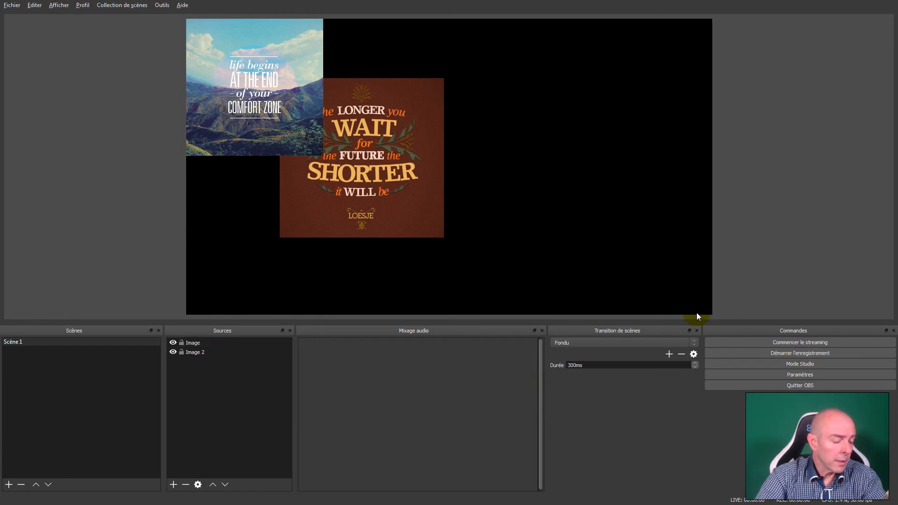